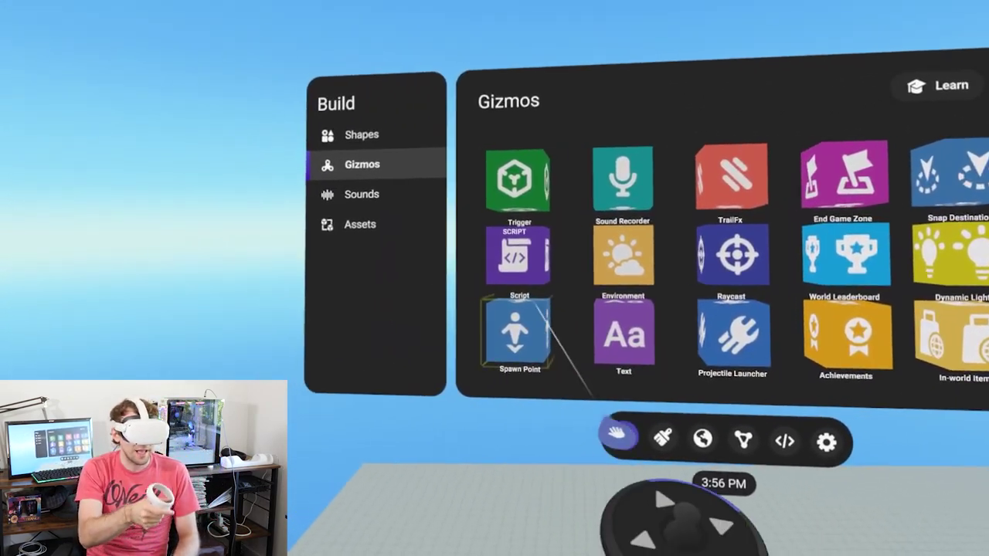
Bring a gizmo and a pyramid shape into the world and attach Script 1 to the projectile launcher
{"action": "left_click_drag", "start_coordinate": [587, 323], "coordinate": [465, 444]}
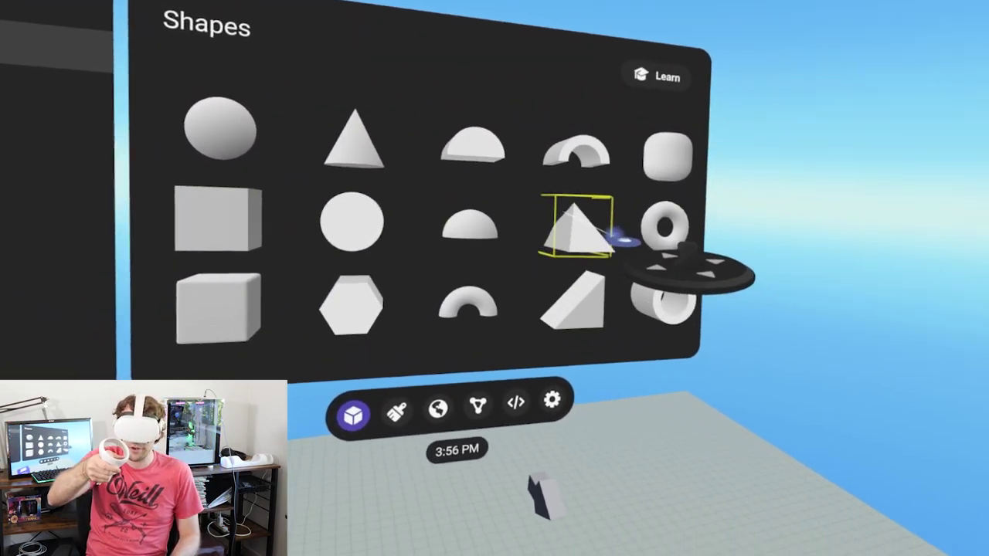
{"action": "left_click_drag", "start_coordinate": [572, 225], "coordinate": [647, 94]}
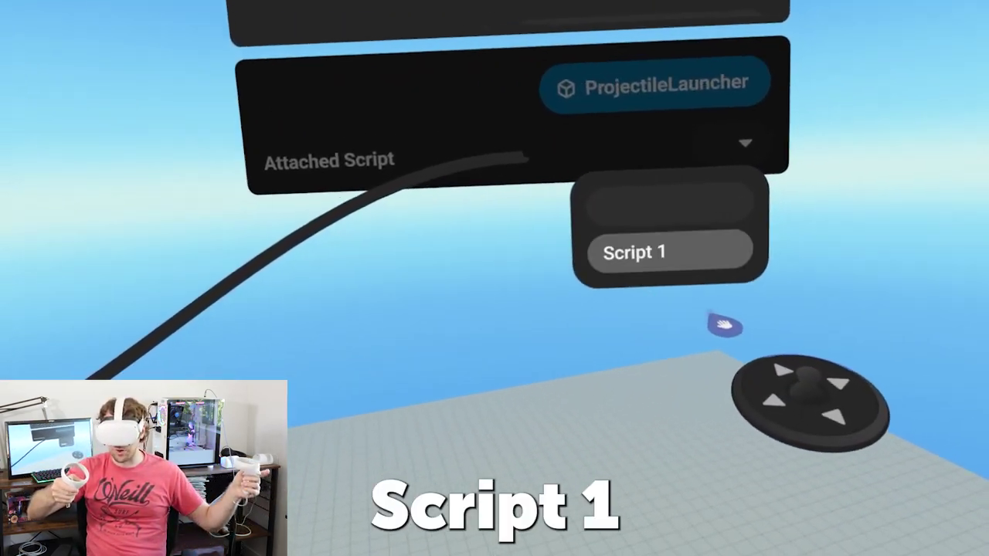
{"action": "left_click", "coordinate": [670, 252]}
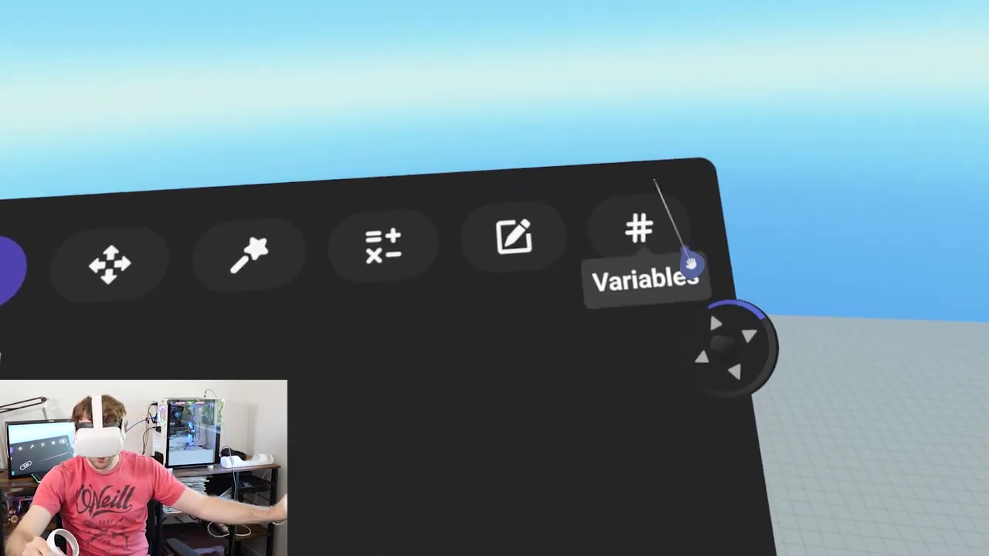
Create a new object variable named PosRefObj in the script
{"action": "left_click", "coordinate": [700, 276]}
{"action": "left_click", "coordinate": [655, 280]}
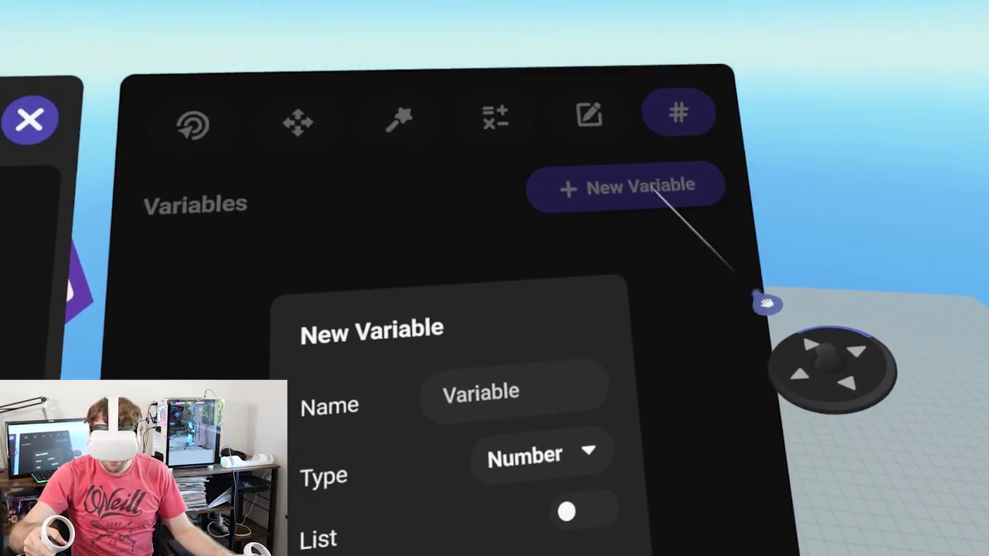
{"action": "left_click", "coordinate": [569, 355]}
{"action": "left_click", "coordinate": [665, 490]}
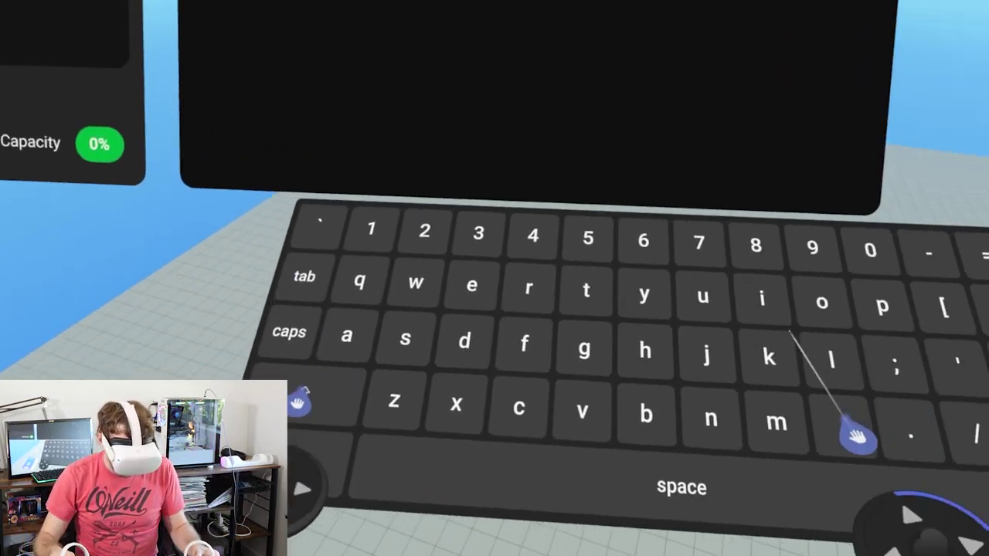
{"action": "left_click", "coordinate": [298, 402]}
{"action": "left_click", "coordinate": [889, 303]}
{"action": "type", "text": "PosRef"}
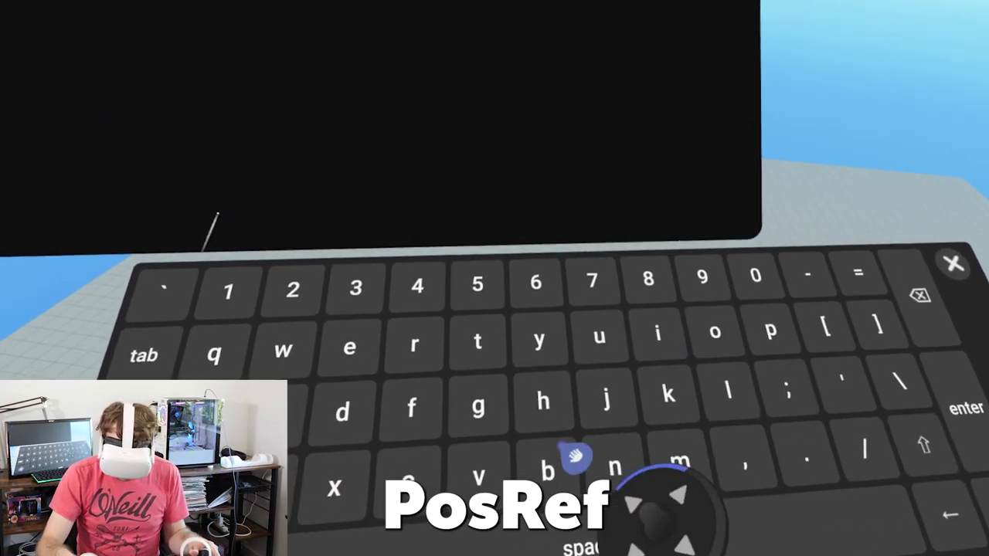
{"action": "type", "text": "Obj"}
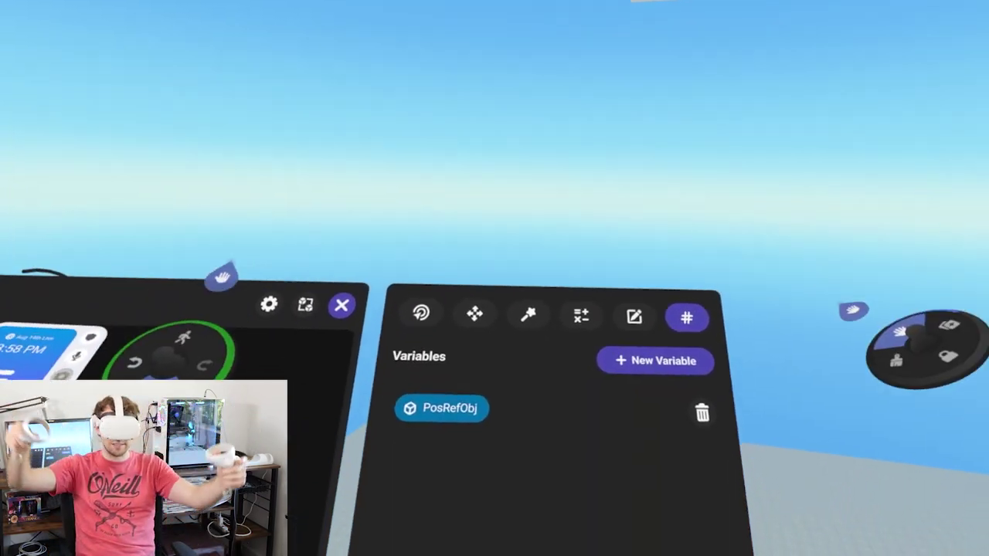
Create a number variable named Radius and set its value to -10
{"action": "left_click", "coordinate": [655, 361]}
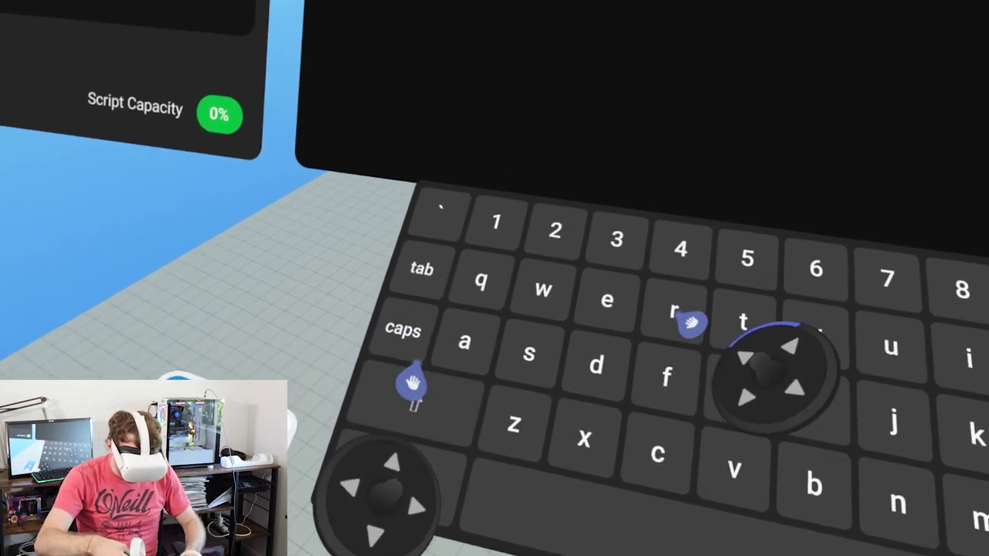
{"action": "type", "text": "adius"}
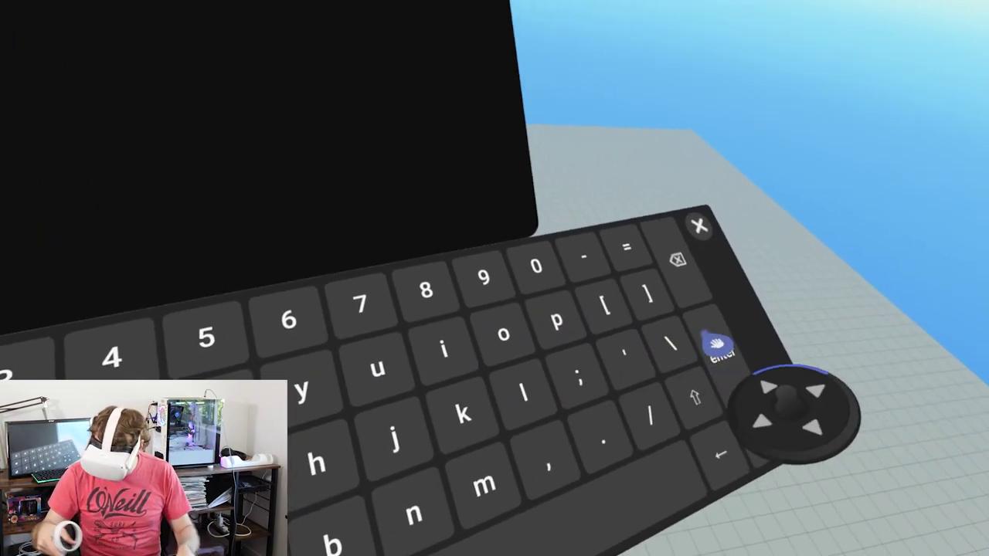
{"action": "left_click", "coordinate": [717, 345]}
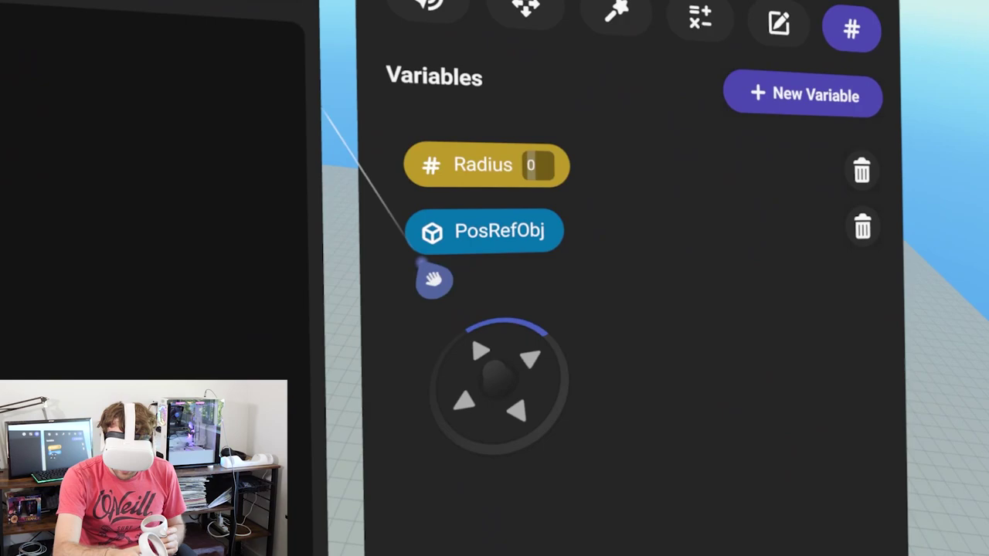
{"action": "left_click", "coordinate": [539, 164]}
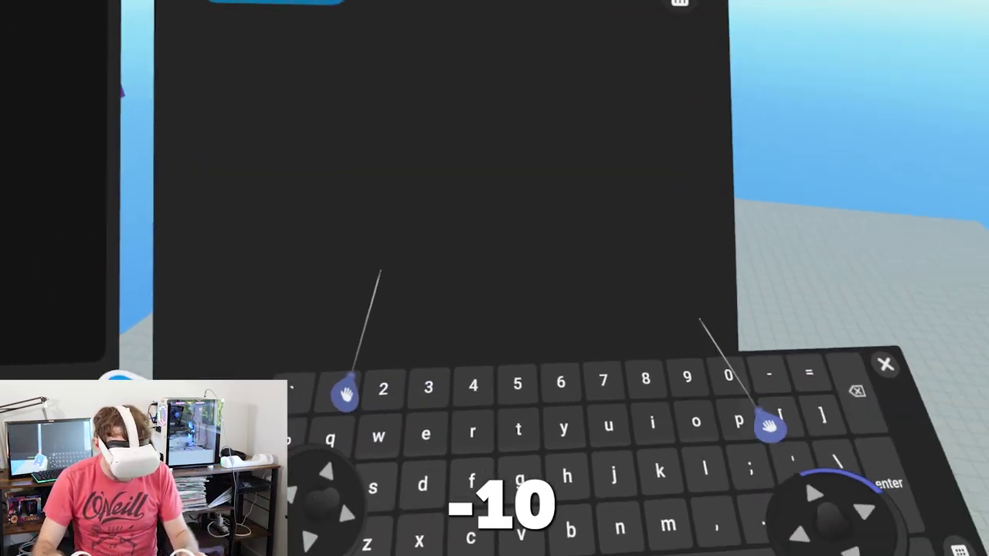
{"action": "left_click", "coordinate": [345, 394]}
{"action": "left_click", "coordinate": [682, 447]}
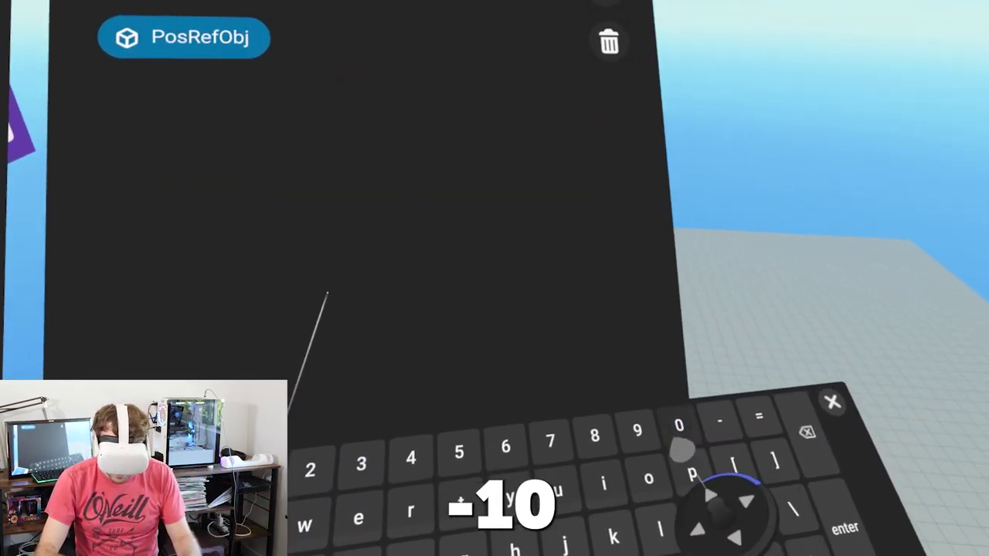
{"action": "left_click", "coordinate": [721, 456]}
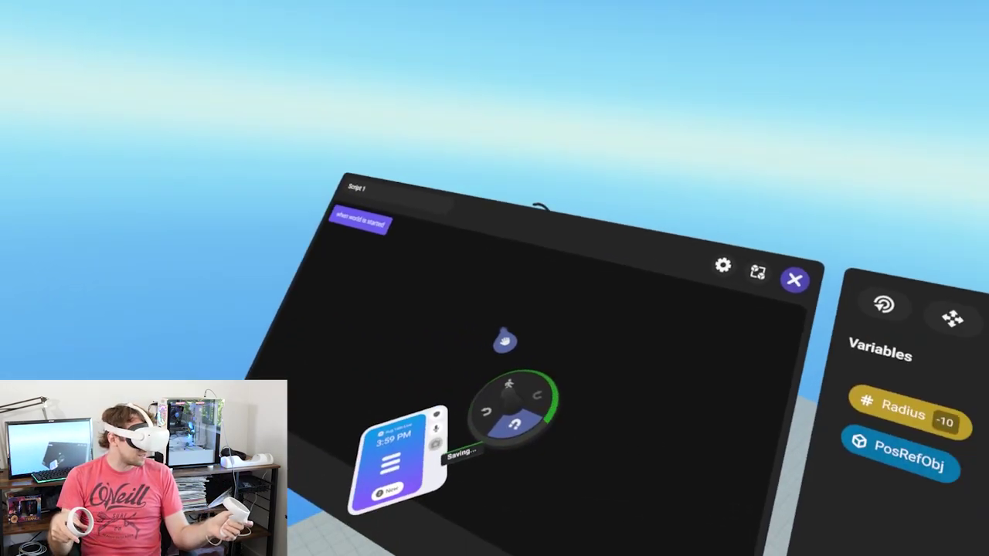
Rename the script from Script 1 to RainProjLaucher
{"action": "left_click", "coordinate": [600, 291]}
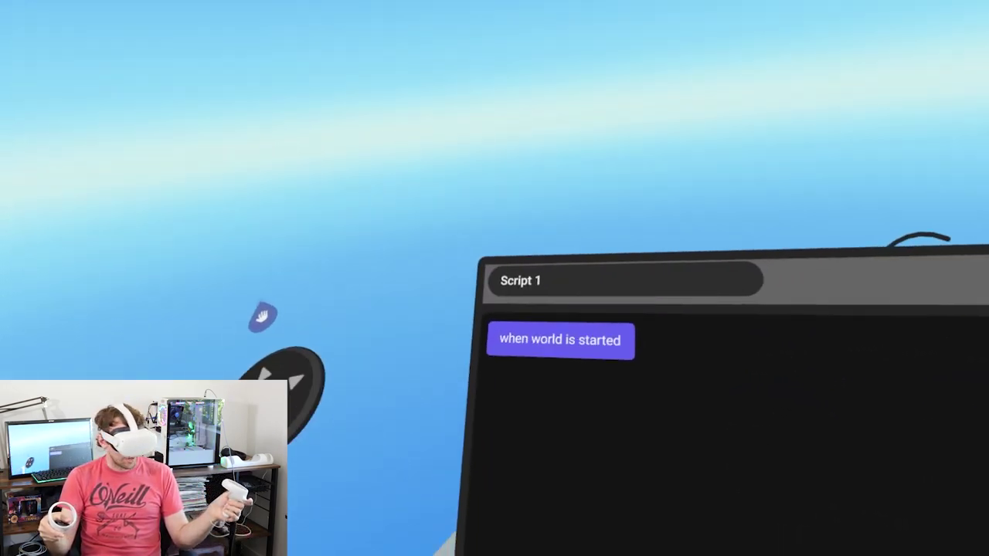
{"action": "left_click_drag", "start_coordinate": [617, 240], "coordinate": [552, 240]}
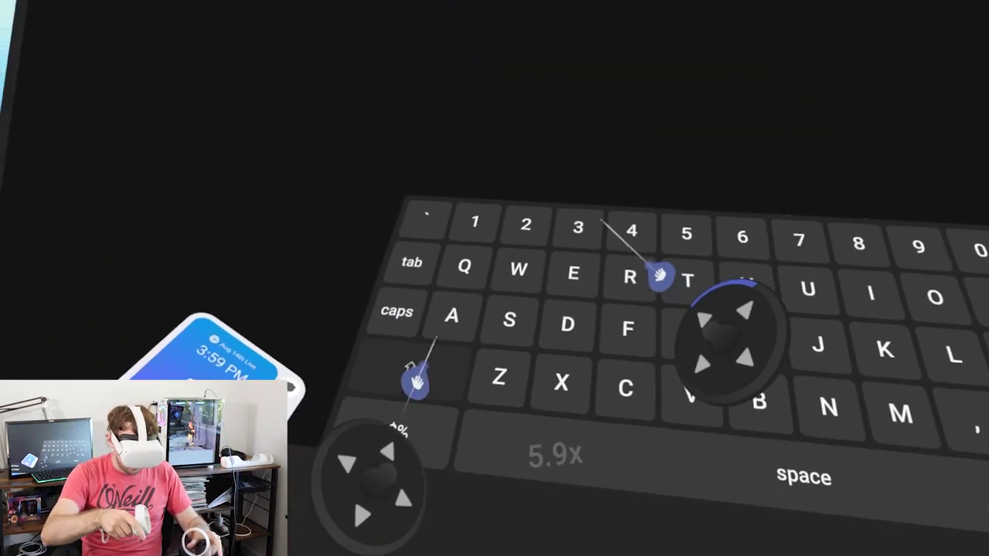
{"action": "left_click", "coordinate": [415, 382]}
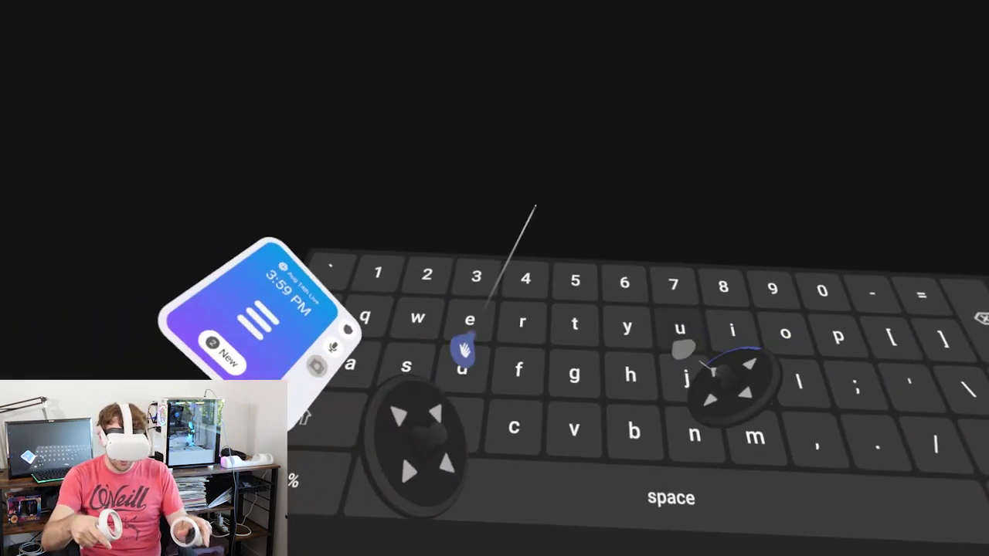
{"action": "left_click", "coordinate": [777, 347]}
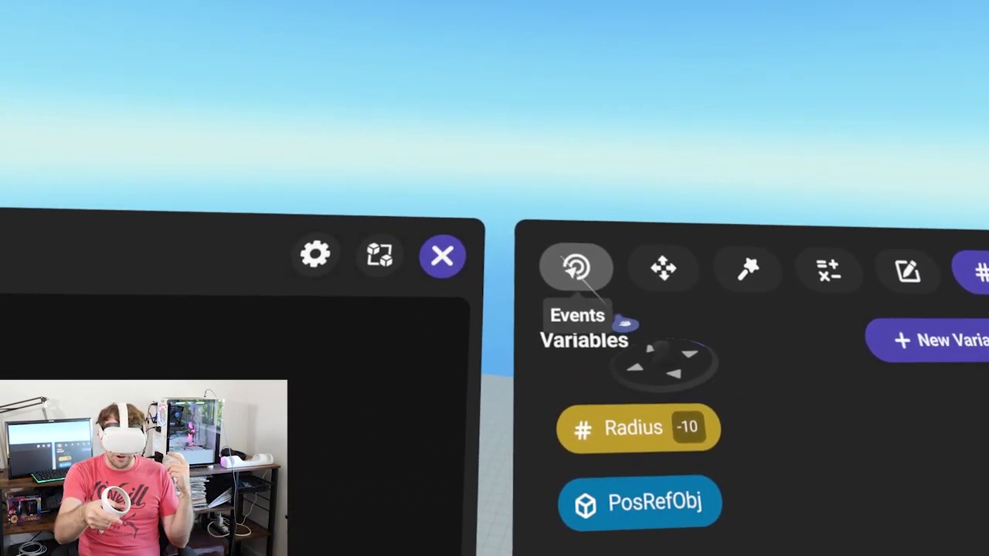
Add a "when event is received" block below the world-start block and assign it a new event named RainFall
{"action": "left_click", "coordinate": [575, 268]}
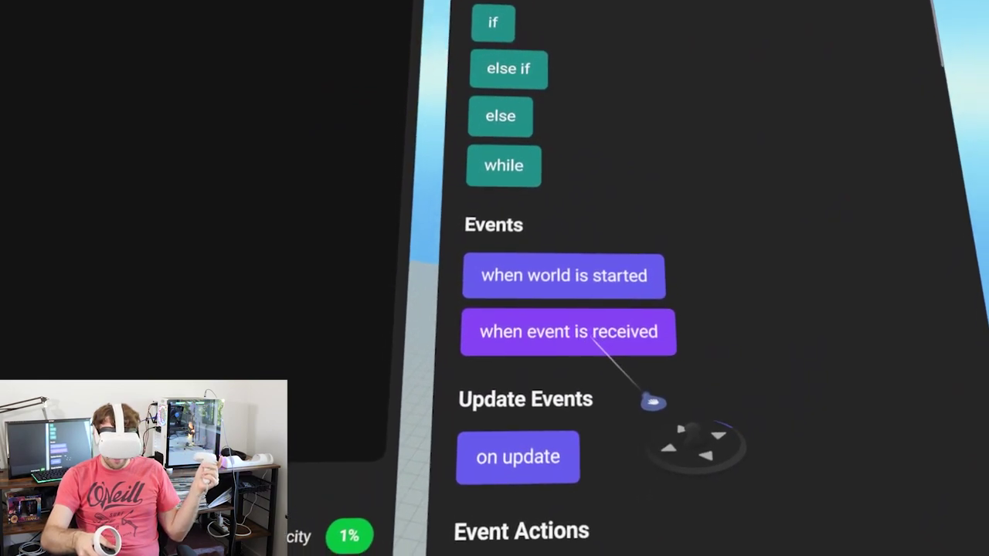
{"action": "left_click_drag", "start_coordinate": [593, 341], "coordinate": [618, 540]}
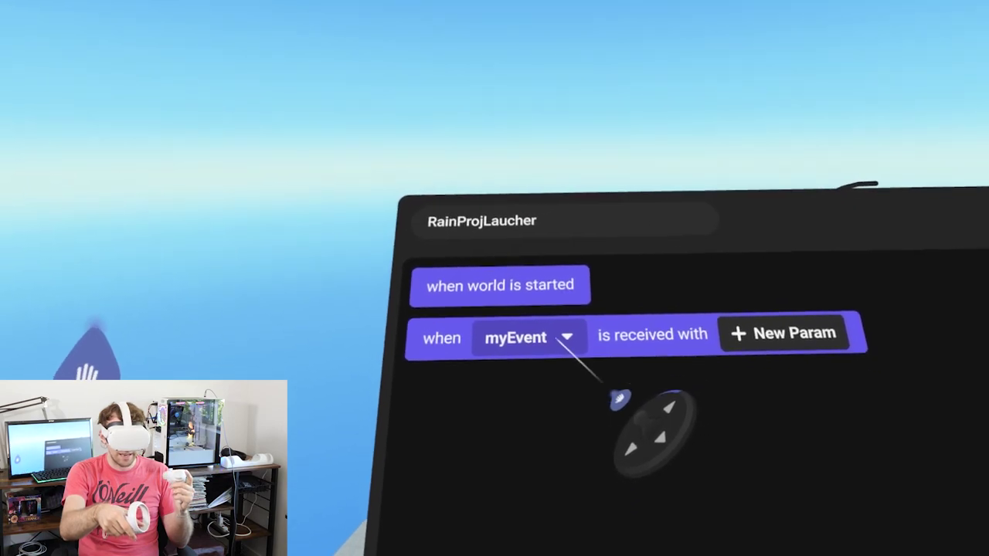
{"action": "left_click", "coordinate": [564, 338]}
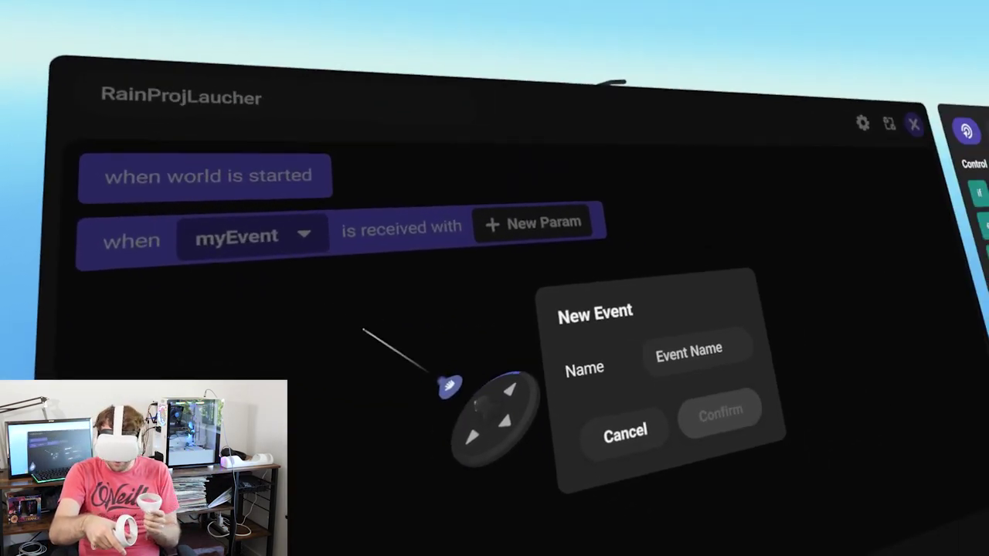
{"action": "left_click", "coordinate": [597, 339]}
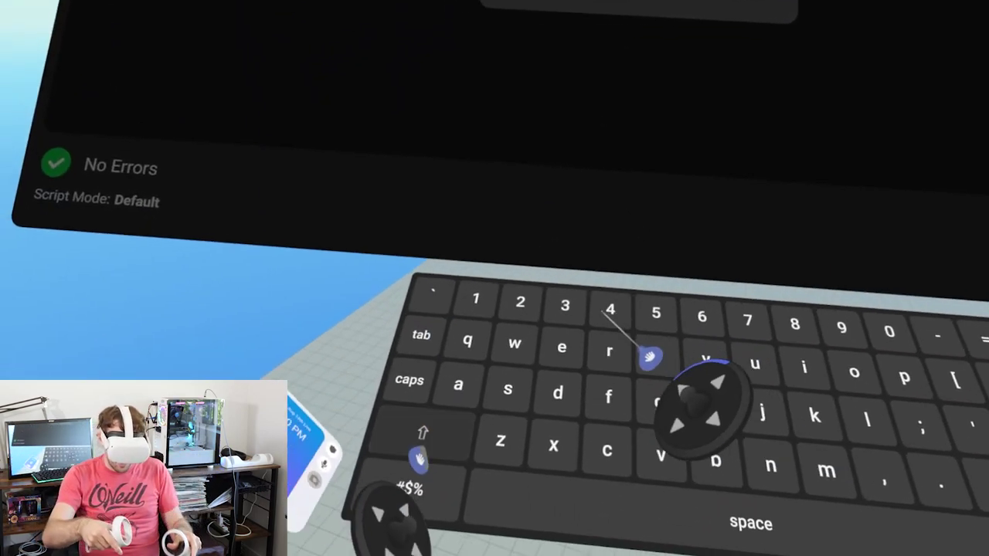
{"action": "type", "text": "rainfall"}
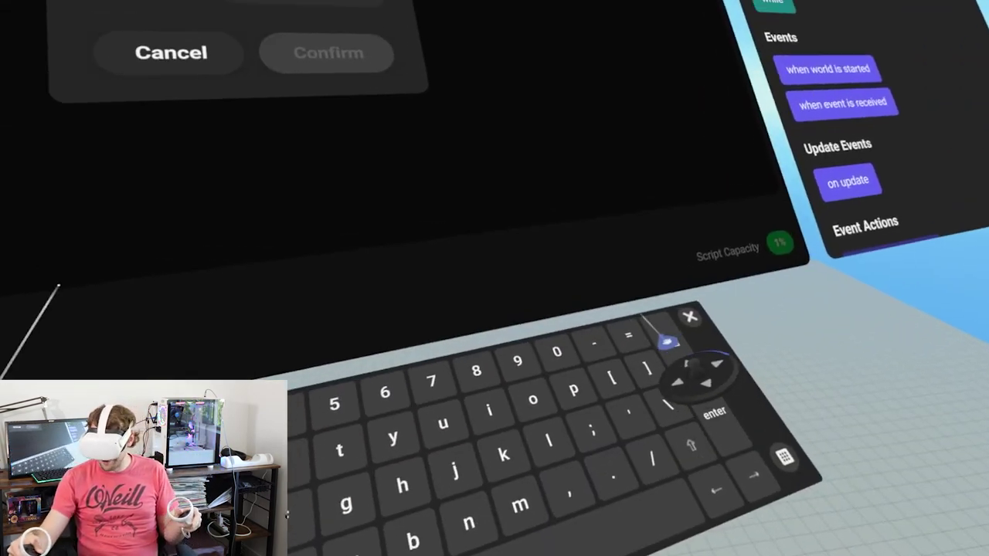
{"action": "type", "text": "ll"}
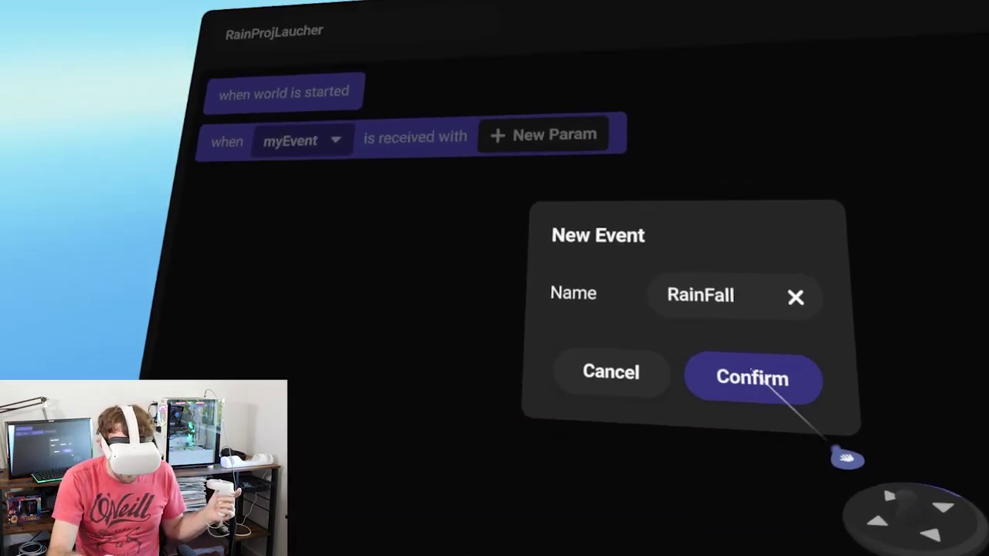
{"action": "left_click", "coordinate": [609, 351]}
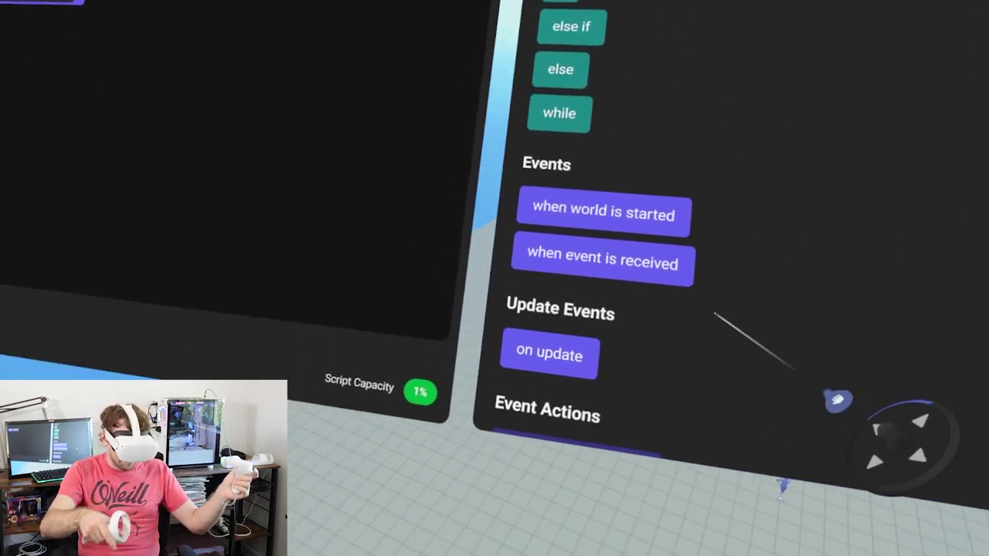
Add a "send event with delay" block inside the RainFall event block and choose RainFall as the event it sends
{"action": "scroll", "coordinate": [720, 388], "scroll_direction": "down", "scroll_amount": 5}
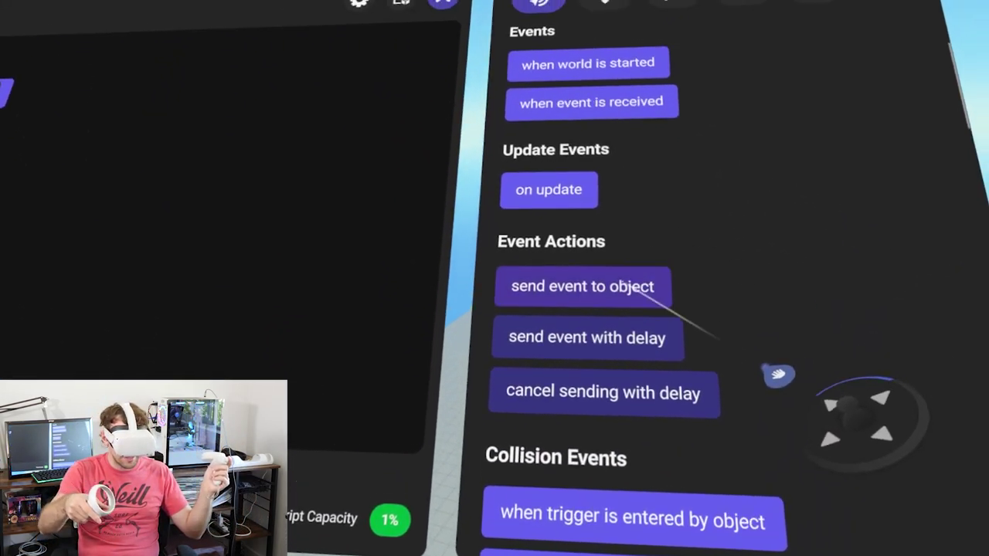
{"action": "left_click_drag", "start_coordinate": [610, 309], "coordinate": [730, 398]}
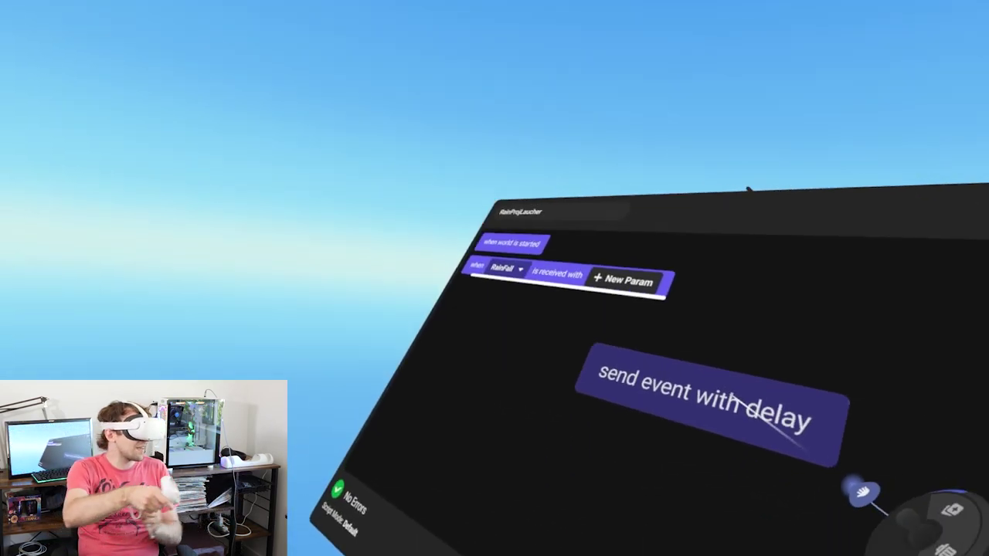
{"action": "left_click_drag", "start_coordinate": [624, 331], "coordinate": [606, 323]}
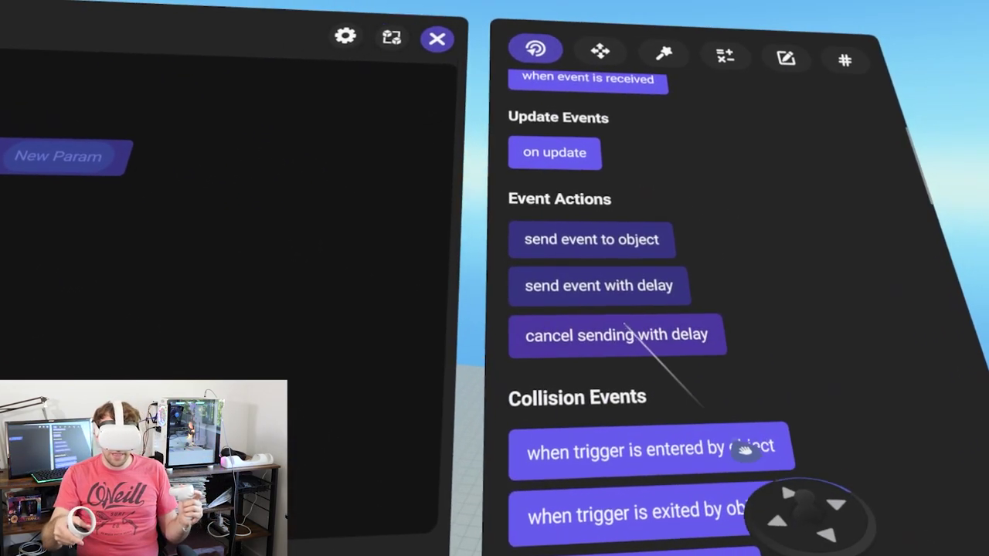
{"action": "left_click_drag", "start_coordinate": [596, 245], "coordinate": [456, 328]}
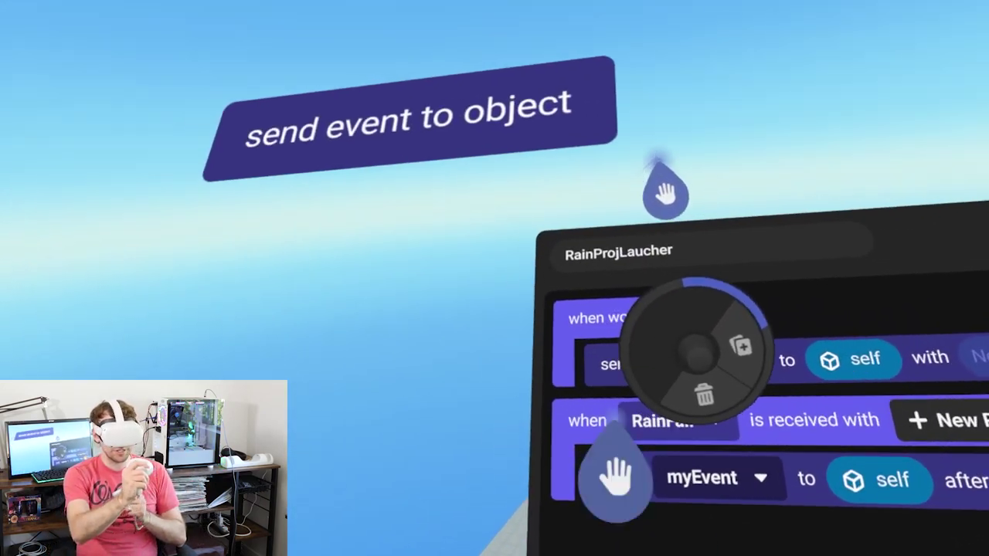
{"action": "key", "text": "Delete"}
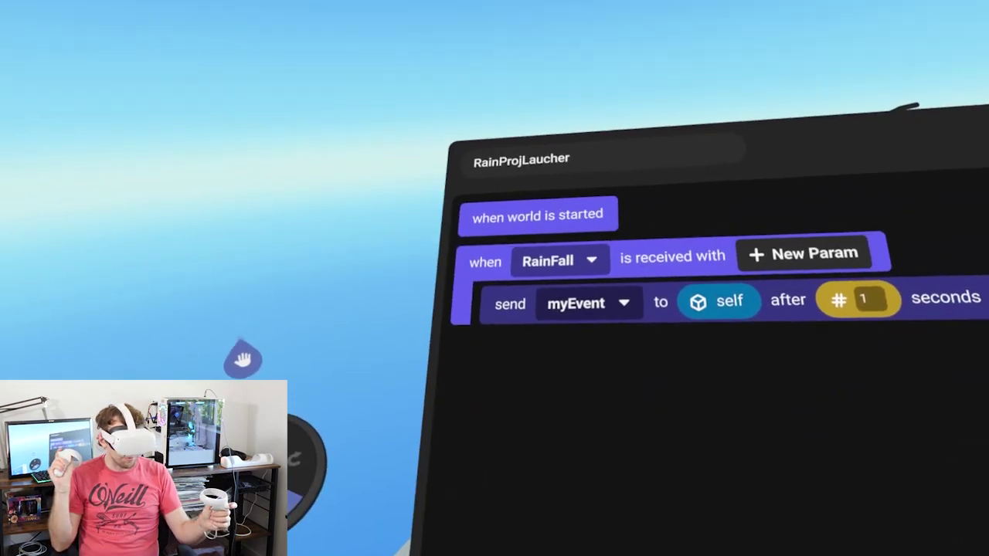
{"action": "left_click", "coordinate": [618, 284]}
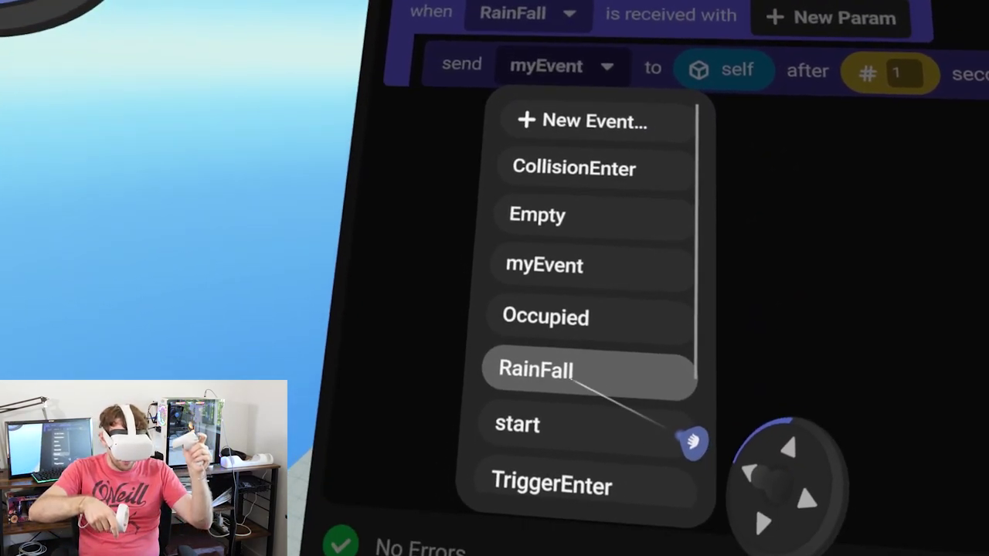
{"action": "left_click", "coordinate": [541, 396]}
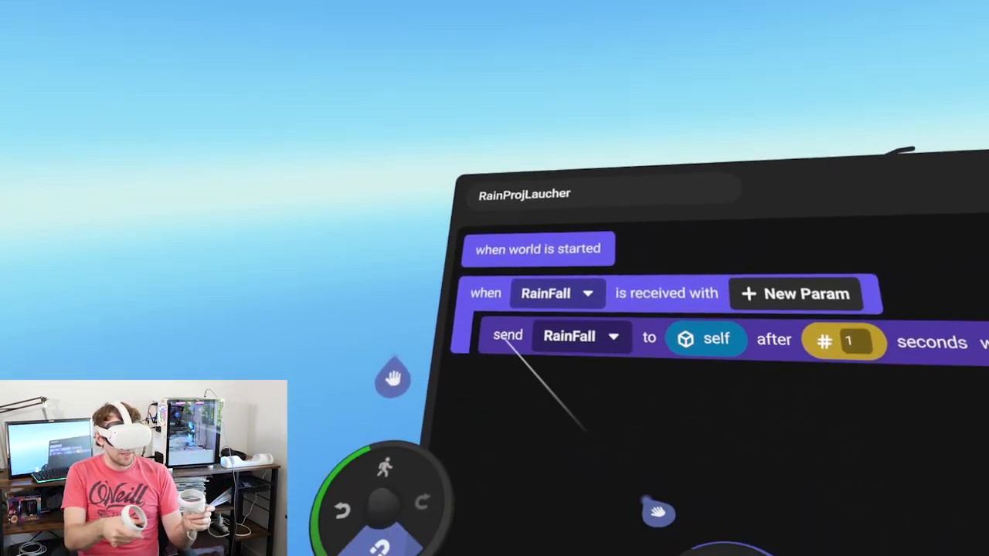
Try a copy of the delayed RainFall send block under "when world is started" and remove that copy
{"action": "left_click_drag", "start_coordinate": [506, 338], "coordinate": [517, 267]}
{"action": "left_click_drag", "start_coordinate": [347, 351], "coordinate": [317, 302]}
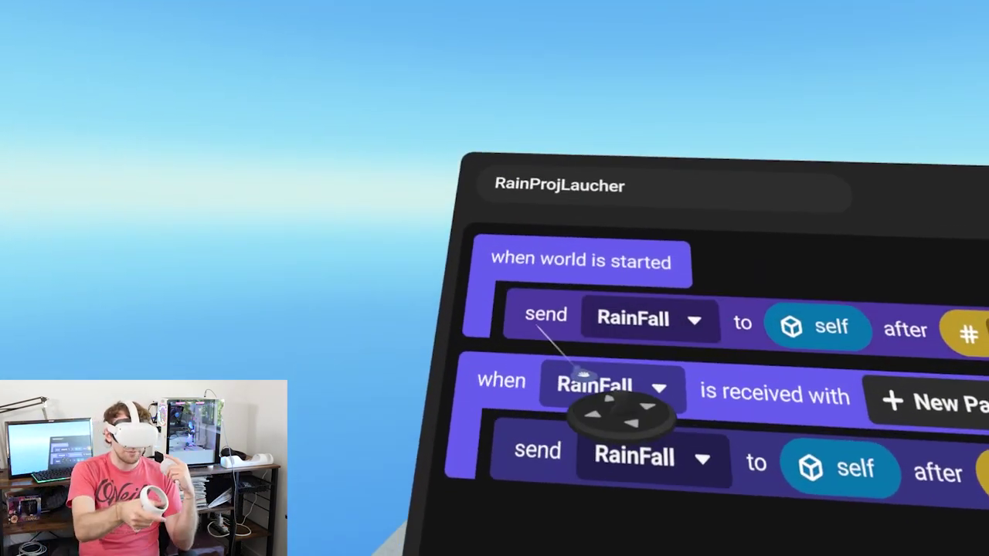
{"action": "left_click_drag", "start_coordinate": [537, 325], "coordinate": [324, 23]}
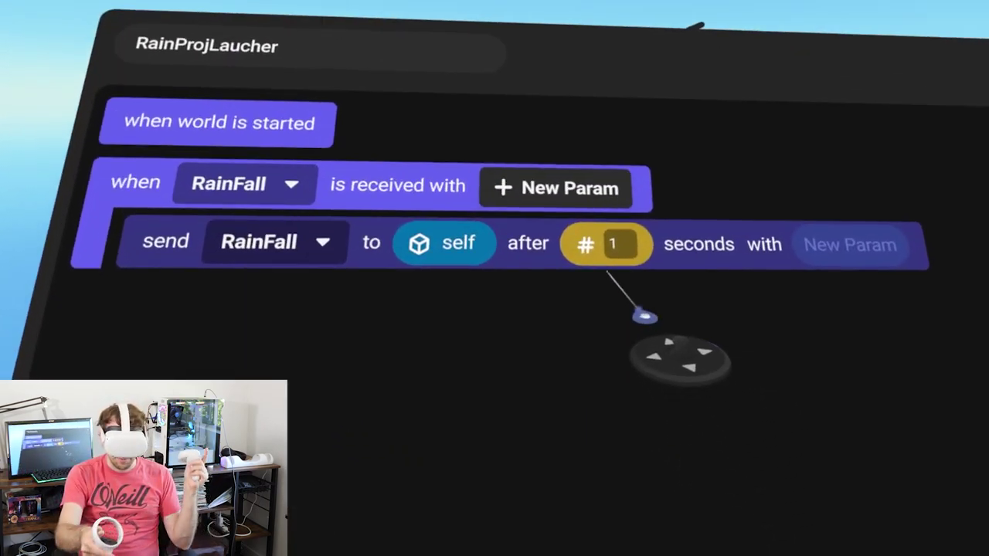
Remove the number value from the delay slot of the RainFall send block
{"action": "left_click_drag", "start_coordinate": [602, 264], "coordinate": [656, 40]}
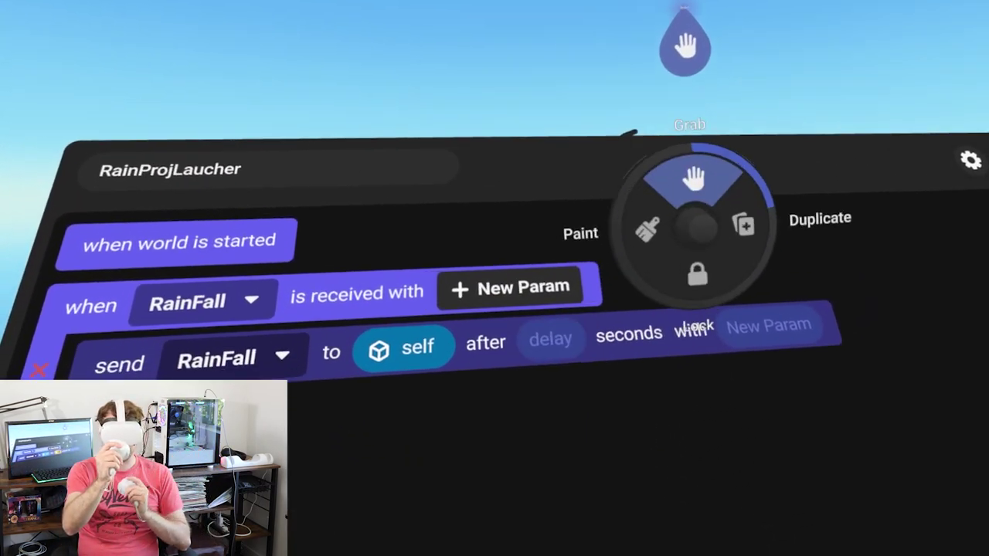
{"action": "left_click", "coordinate": [694, 228]}
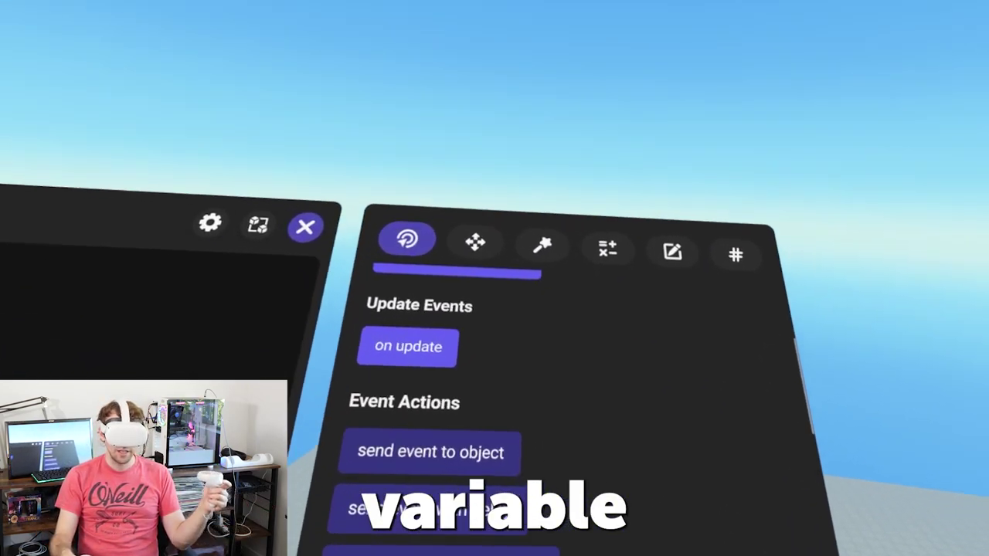
Fill the delay of the RainFall send block with a "random number with decimals" operator
{"action": "left_click", "coordinate": [620, 262]}
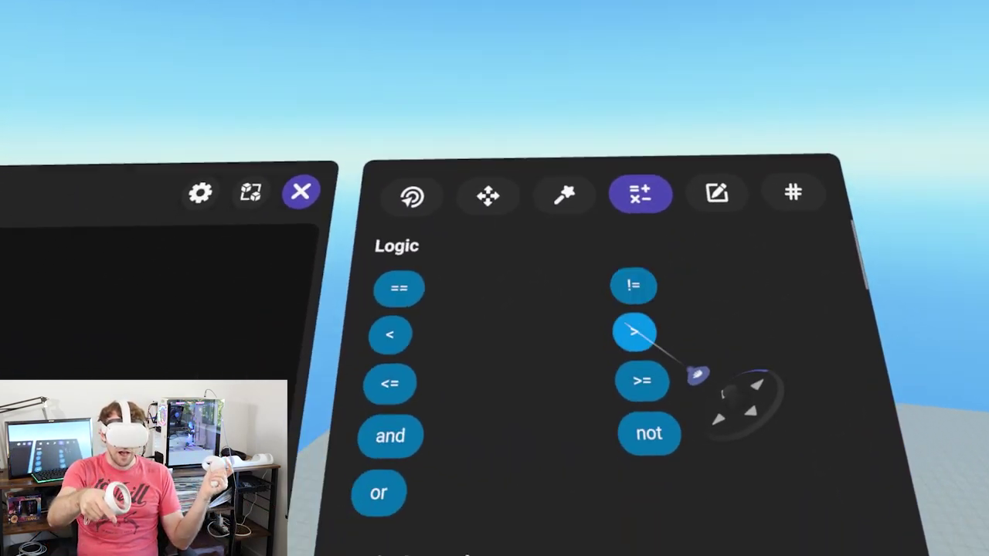
{"action": "scroll", "coordinate": [758, 485], "scroll_direction": "down", "scroll_amount": 5}
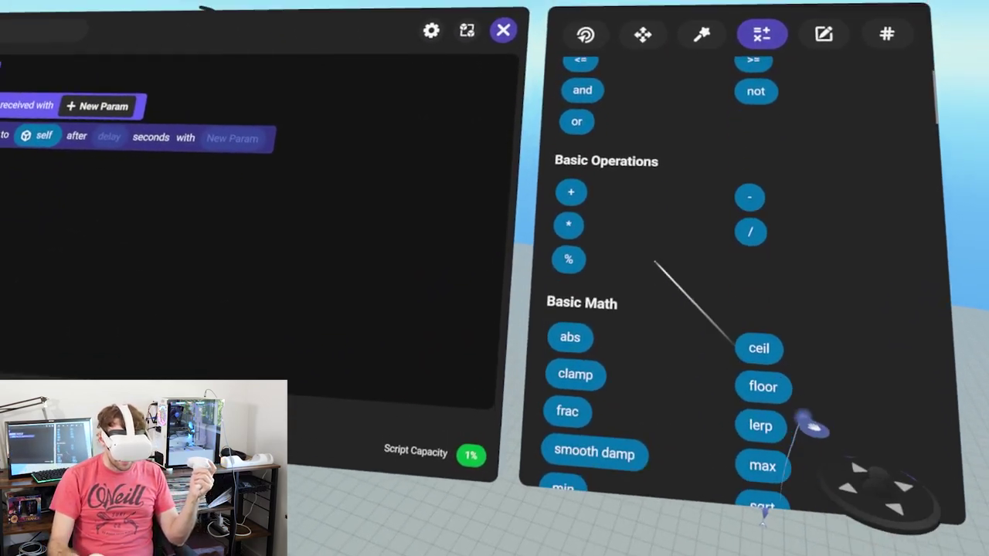
{"action": "scroll", "coordinate": [790, 535], "scroll_direction": "down", "scroll_amount": 4}
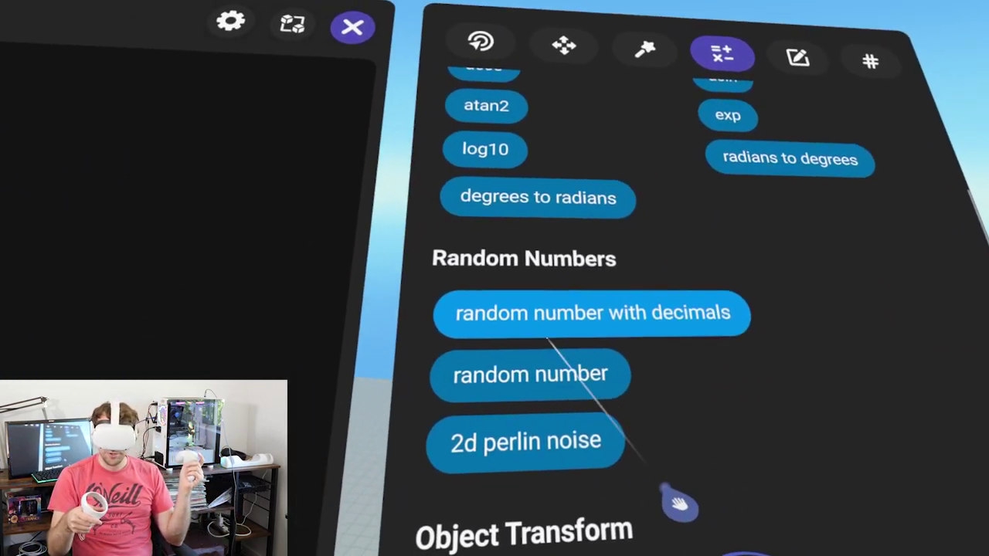
{"action": "left_click_drag", "start_coordinate": [568, 267], "coordinate": [649, 394]}
{"action": "left_click_drag", "start_coordinate": [593, 307], "coordinate": [564, 309]}
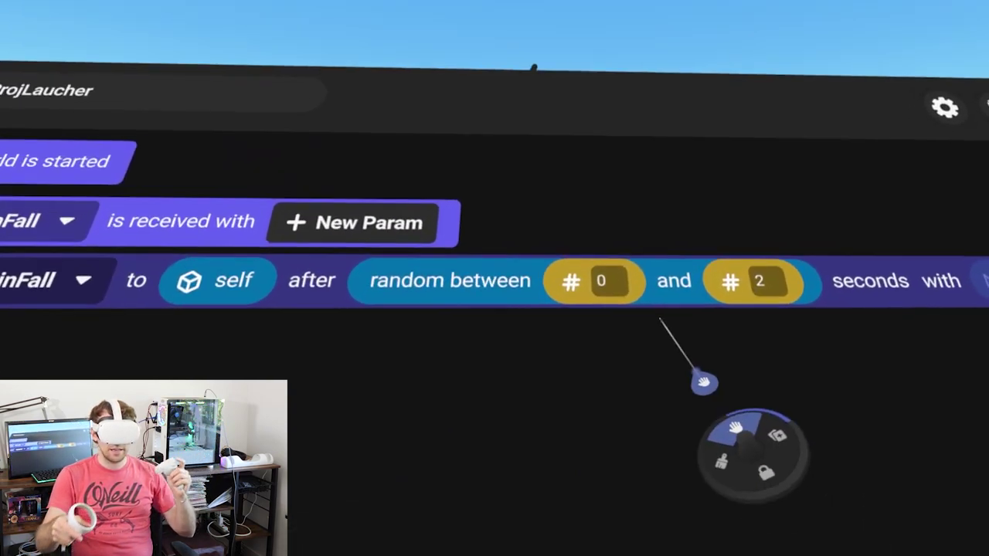
Set the lower limit of the random RainFall delay to 0.5 seconds
{"action": "left_click", "coordinate": [600, 281]}
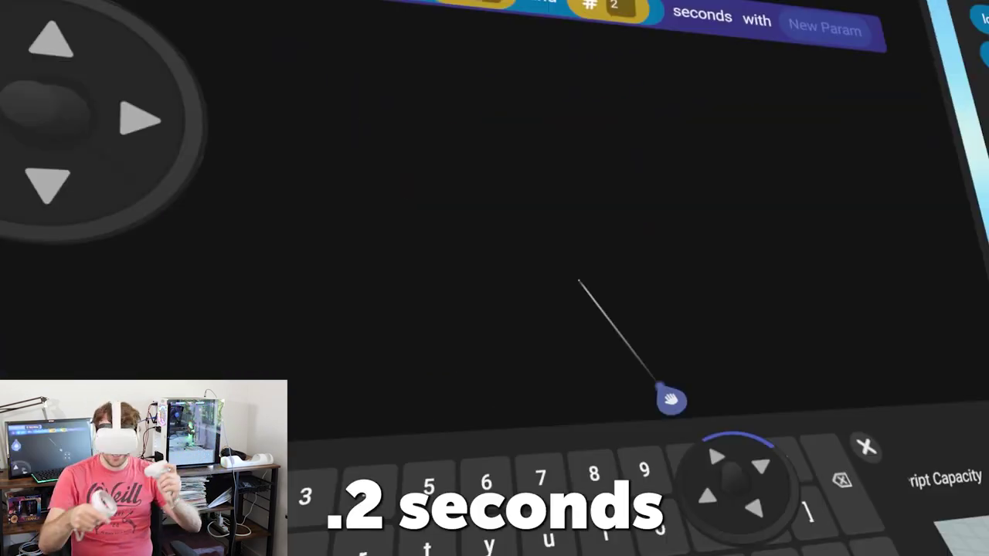
{"action": "type", "text": ".2"}
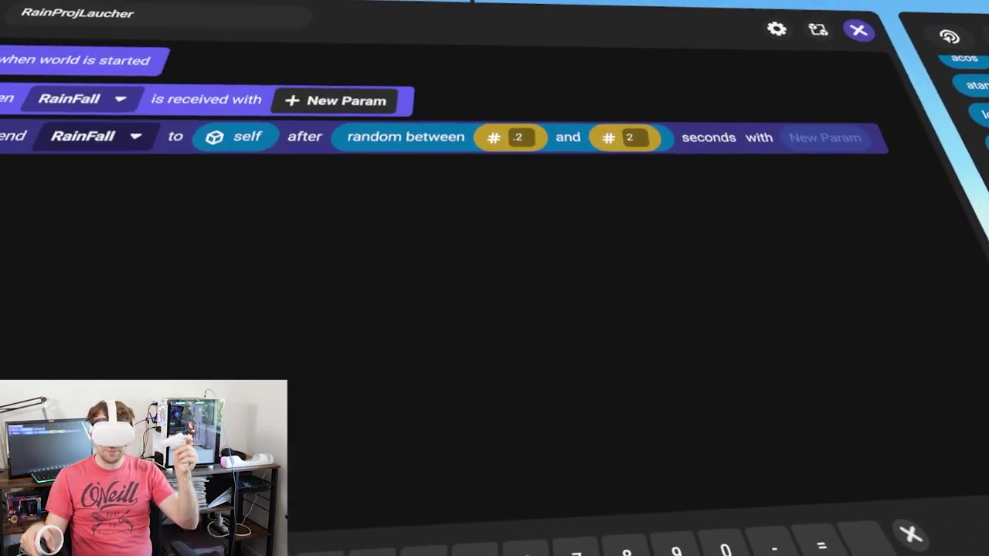
{"action": "left_click", "coordinate": [821, 404]}
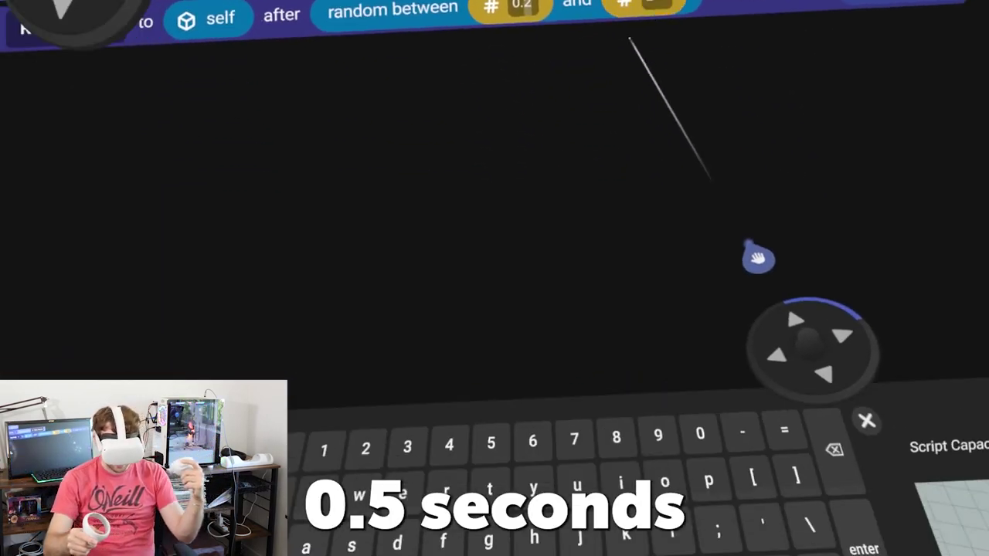
{"action": "left_click", "coordinate": [832, 451]}
{"action": "left_click", "coordinate": [587, 418]}
{"action": "left_click", "coordinate": [749, 508]}
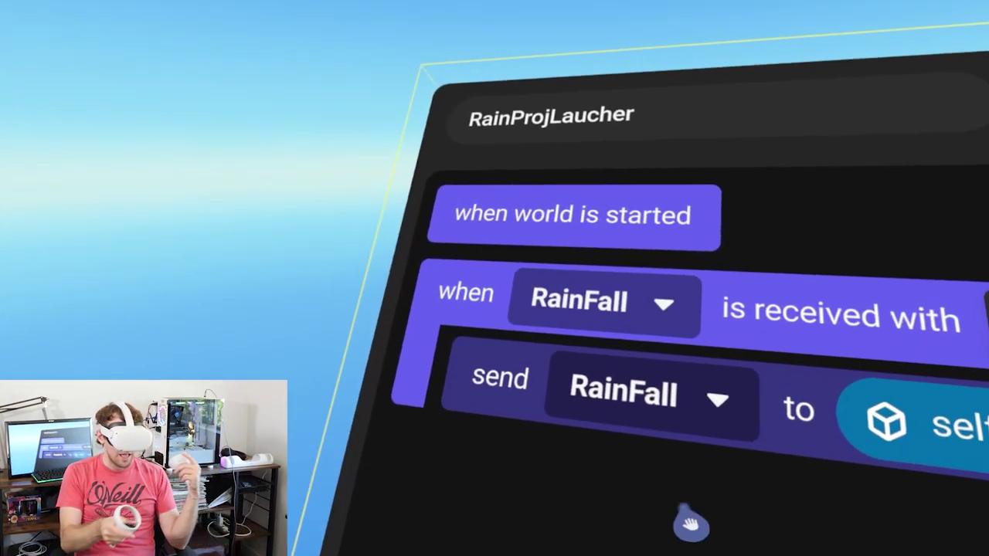
Duplicate the delayed RainFall send block under "when world is started" and add a "launch projectile" block inside the RainFall event
{"action": "left_click_drag", "start_coordinate": [574, 353], "coordinate": [553, 309]}
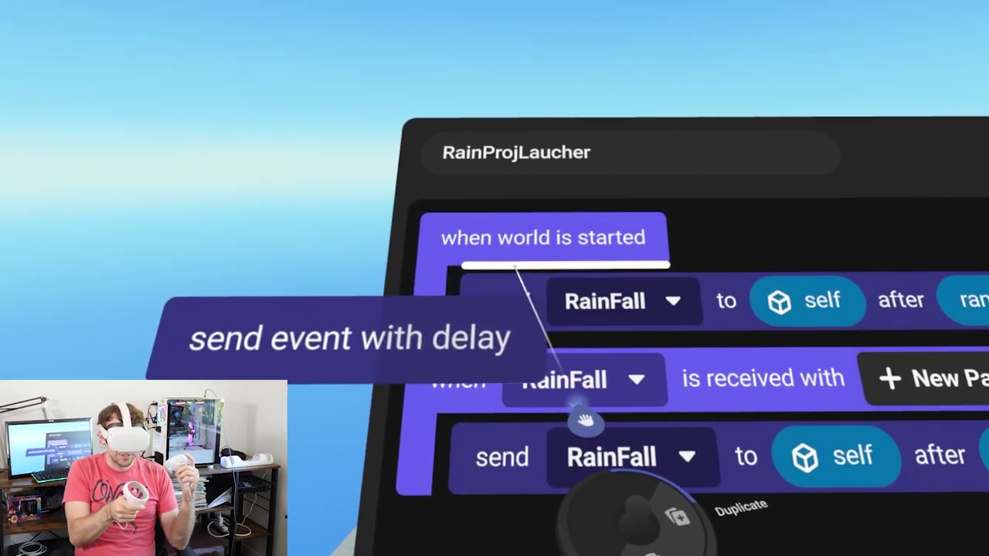
{"action": "left_click_drag", "start_coordinate": [585, 420], "coordinate": [604, 485]}
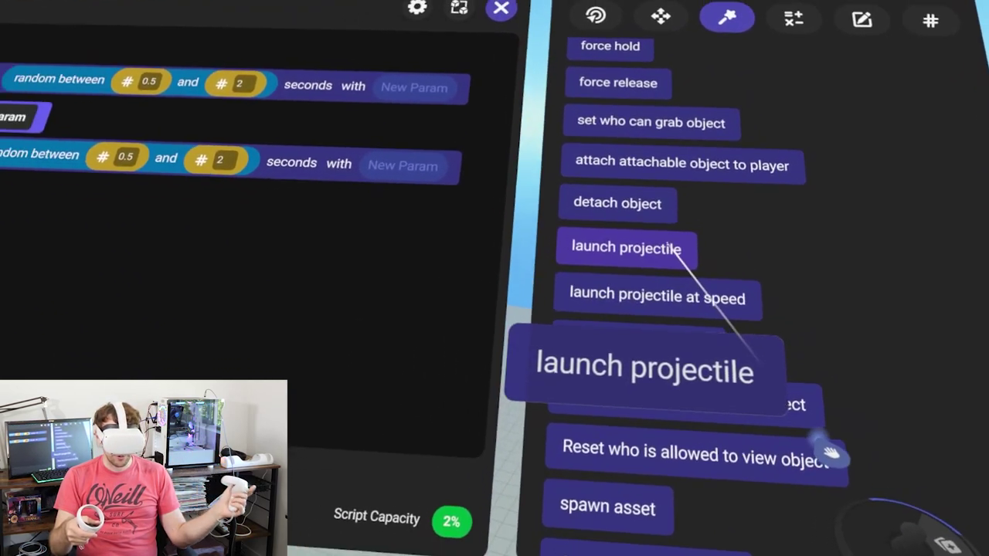
{"action": "left_click_drag", "start_coordinate": [670, 246], "coordinate": [958, 380]}
{"action": "left_click_drag", "start_coordinate": [761, 301], "coordinate": [727, 292]}
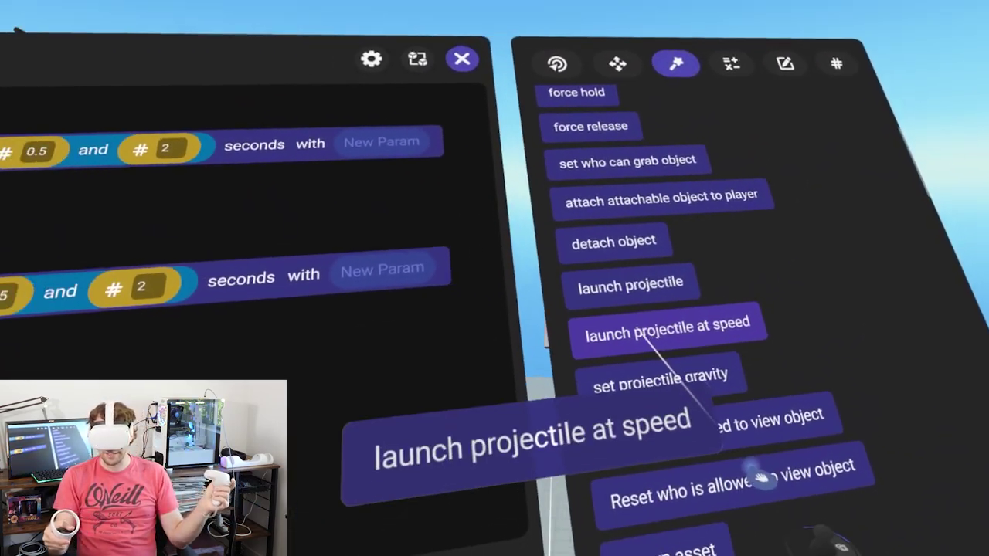
Try a "launch projectile at speed" block in the RainFall event and remove it
{"action": "left_click_drag", "start_coordinate": [645, 336], "coordinate": [842, 387]}
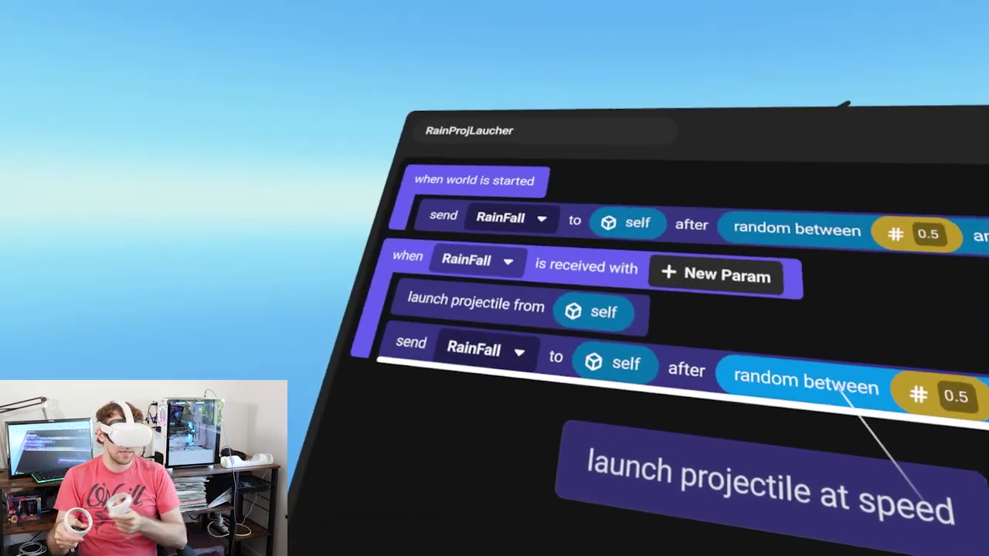
{"action": "left_click_drag", "start_coordinate": [764, 497], "coordinate": [751, 464]}
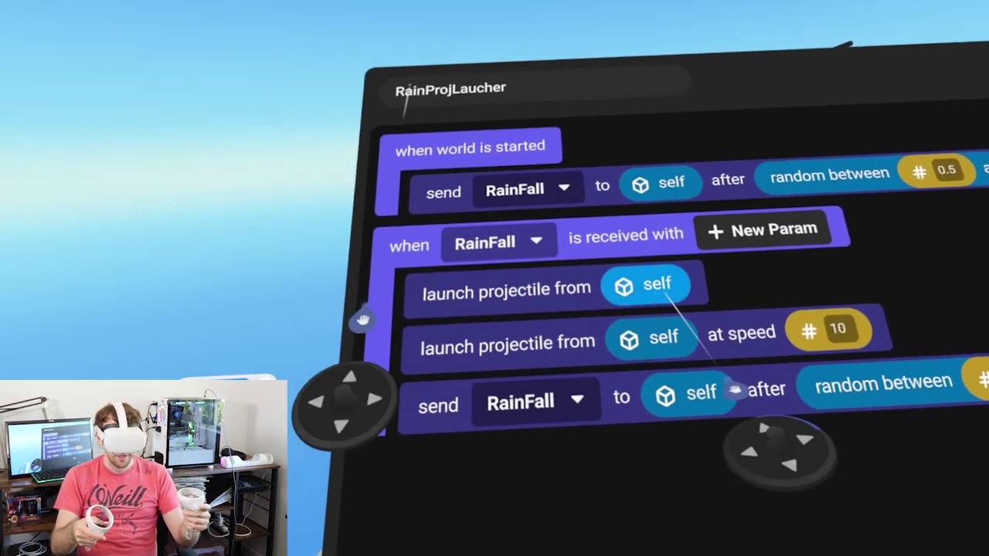
{"action": "left_click_drag", "start_coordinate": [666, 294], "coordinate": [838, 265]}
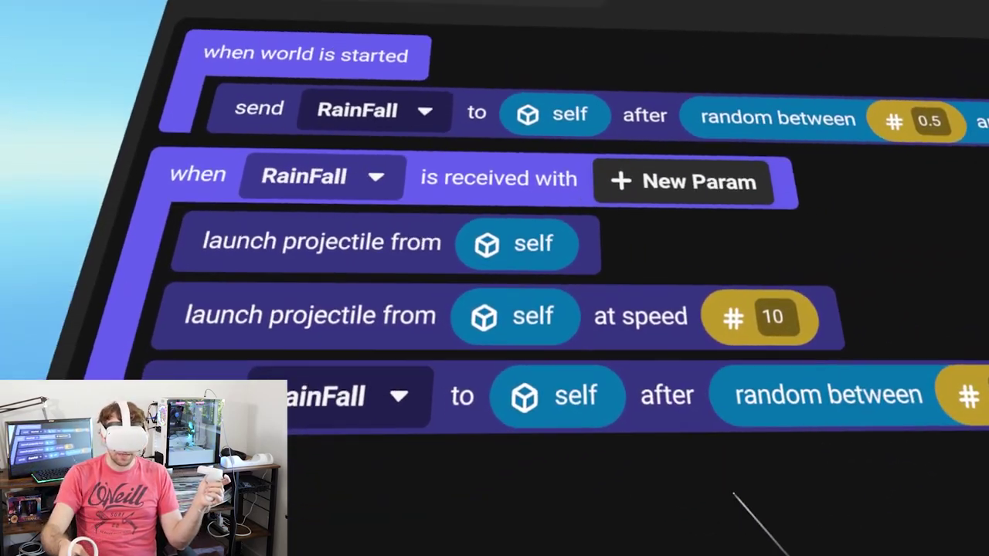
{"action": "left_click_drag", "start_coordinate": [534, 425], "coordinate": [194, 364]}
{"action": "left_click_drag", "start_coordinate": [309, 316], "coordinate": [571, 228]}
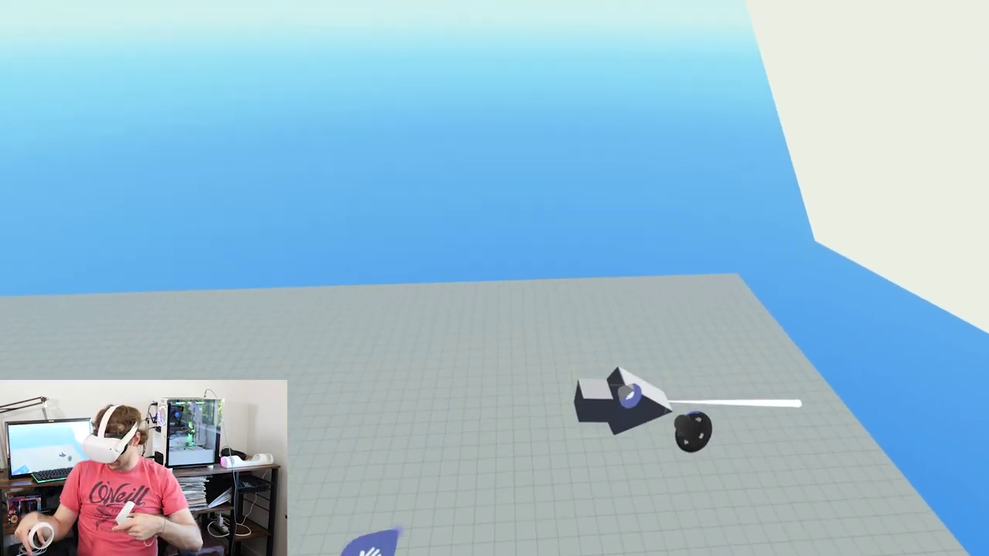
Raise the projectile launcher into the air pointing downward and open its speed value for editing
{"action": "left_click_drag", "start_coordinate": [628, 399], "coordinate": [521, 262]}
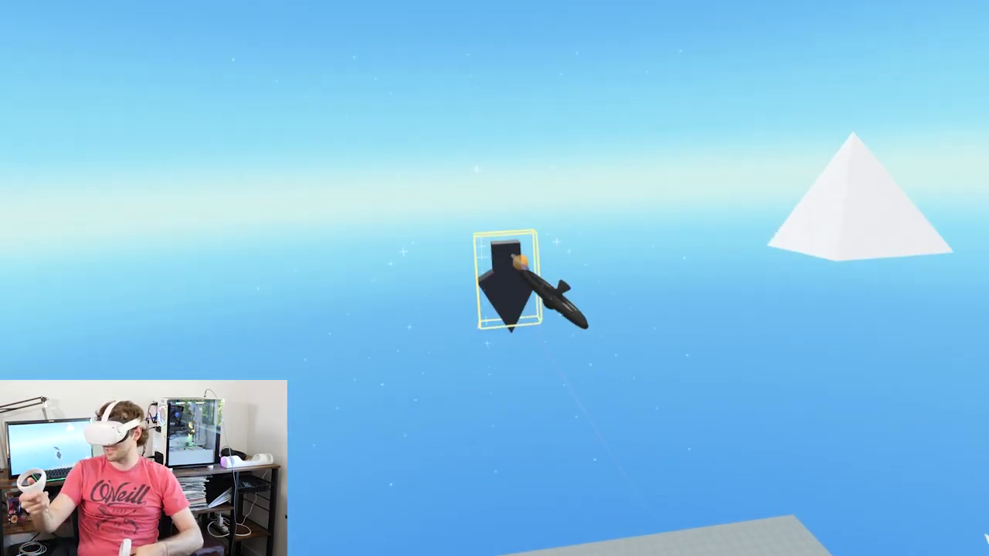
{"action": "left_click_drag", "start_coordinate": [651, 246], "coordinate": [715, 236]}
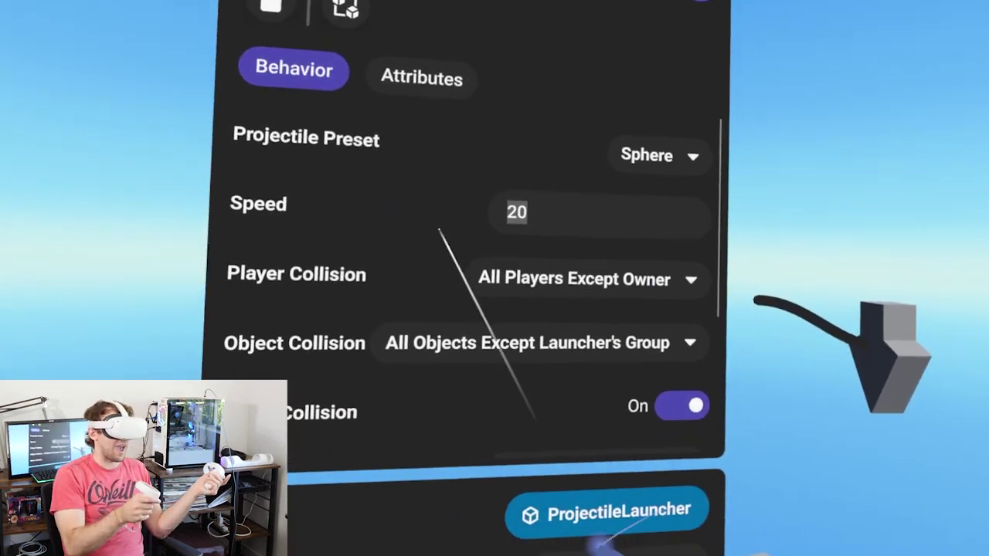
{"action": "left_click", "coordinate": [432, 258]}
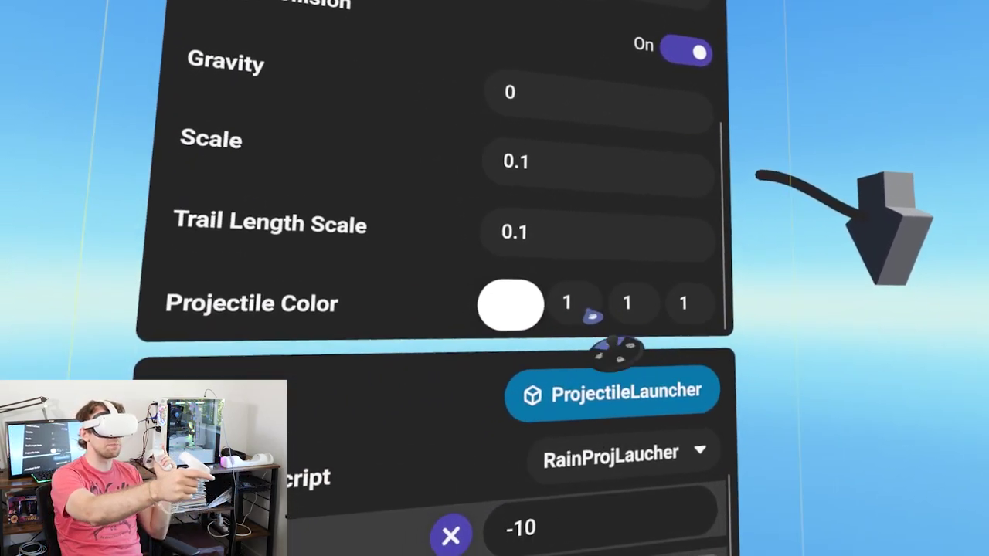
Set the launcher's projectile color to a bright blue (.13, .48, .93) using the Manual Color Sliders, and close its properties
{"action": "left_click", "coordinate": [536, 330]}
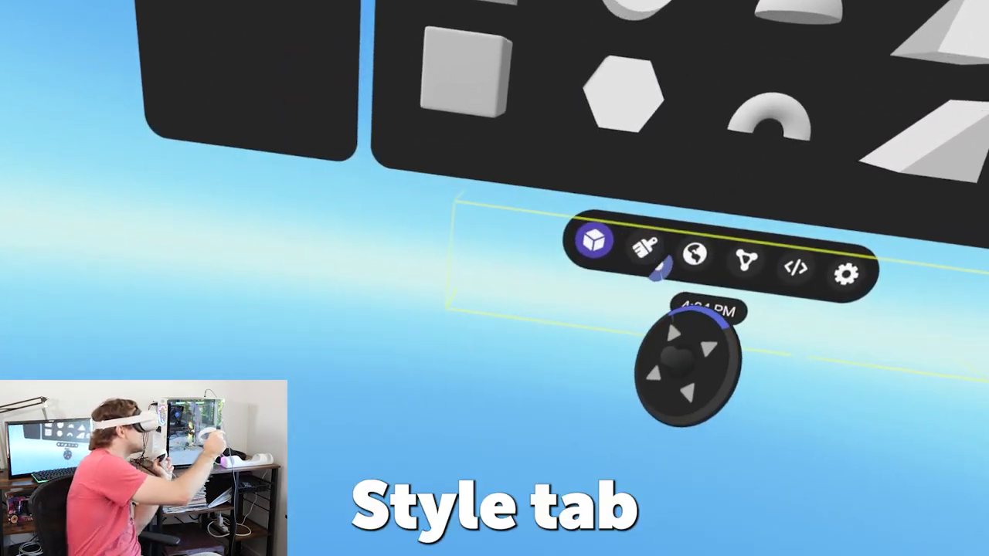
{"action": "left_click", "coordinate": [646, 248]}
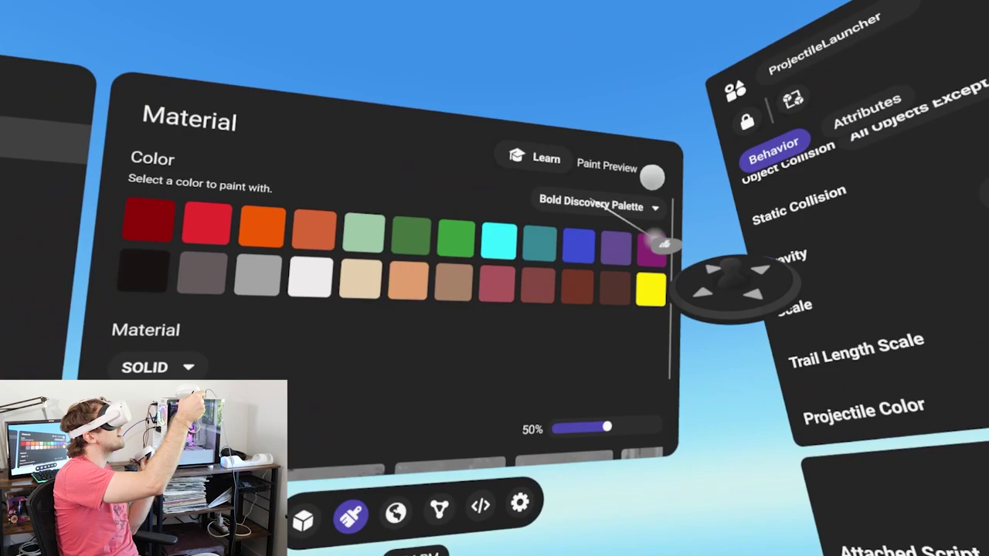
{"action": "left_click", "coordinate": [653, 206]}
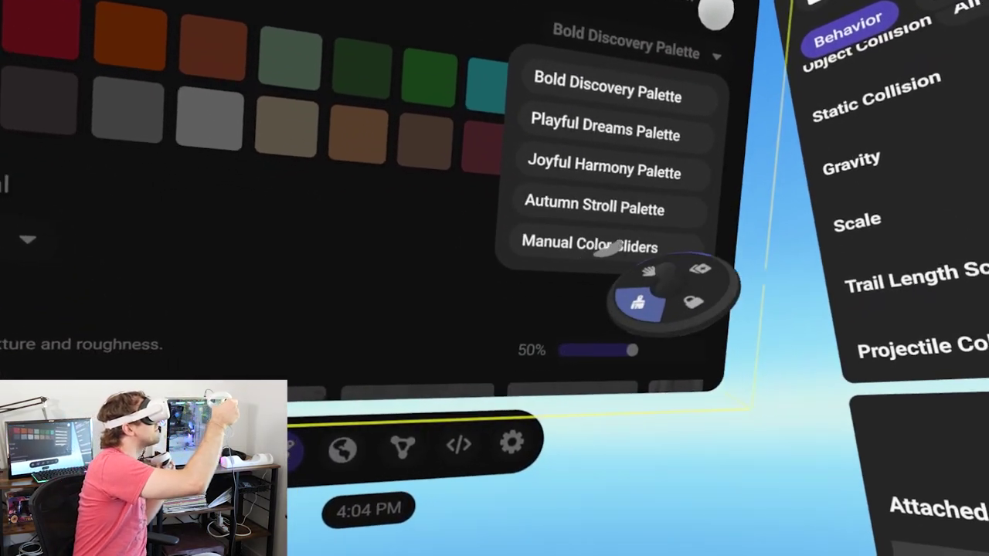
{"action": "left_click", "coordinate": [649, 245]}
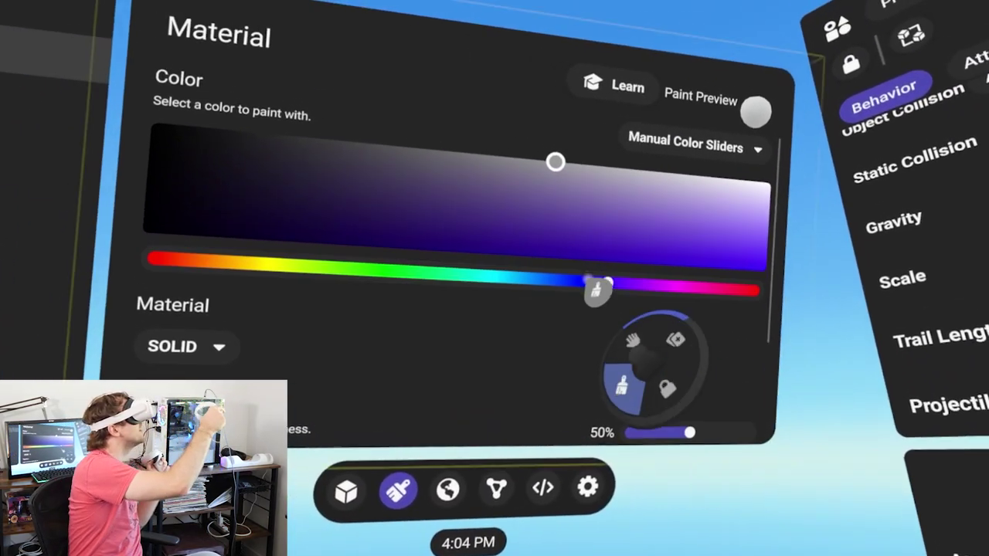
{"action": "left_click_drag", "start_coordinate": [530, 288], "coordinate": [525, 296]}
{"action": "left_click", "coordinate": [508, 228]}
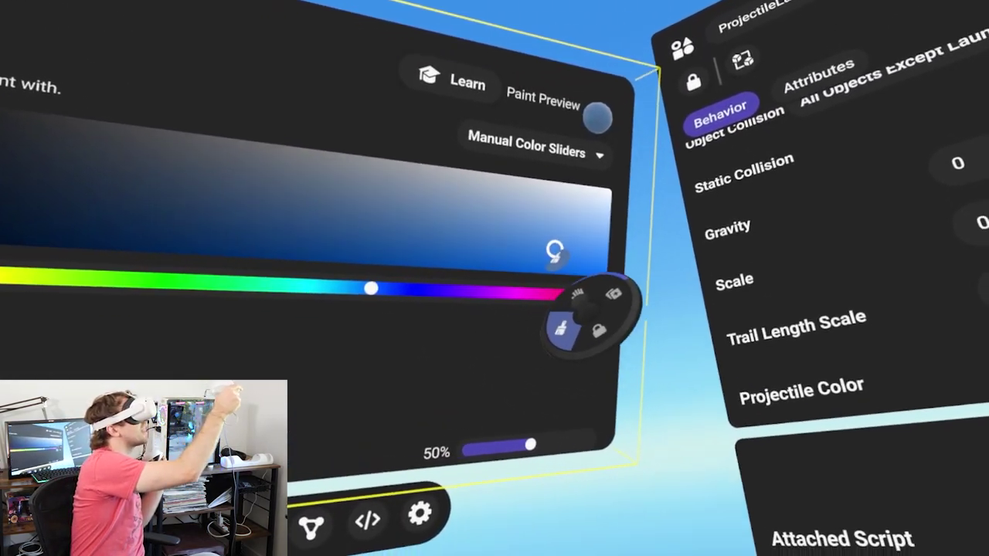
{"action": "left_click_drag", "start_coordinate": [556, 254], "coordinate": [545, 281]}
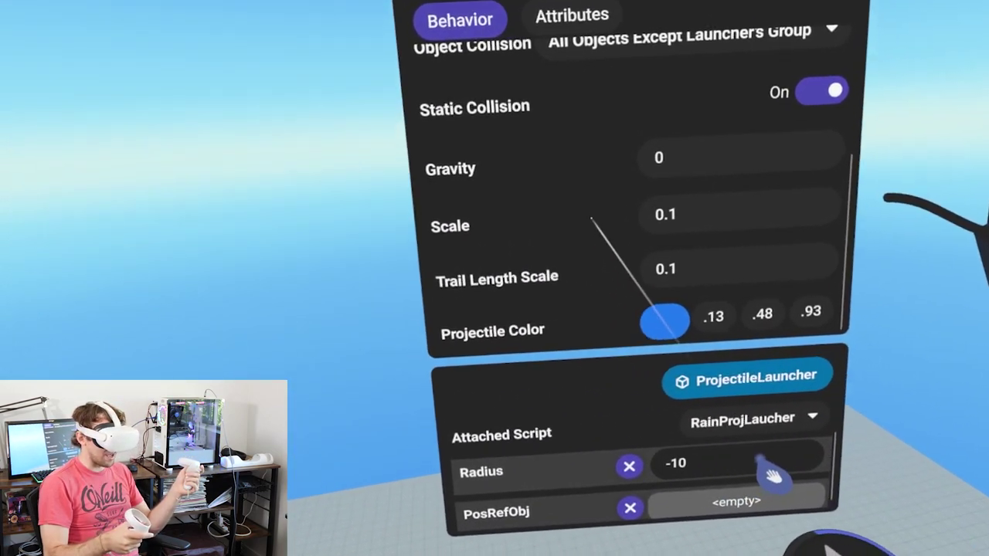
{"action": "scroll", "coordinate": [513, 290], "scroll_direction": "down", "scroll_amount": 3}
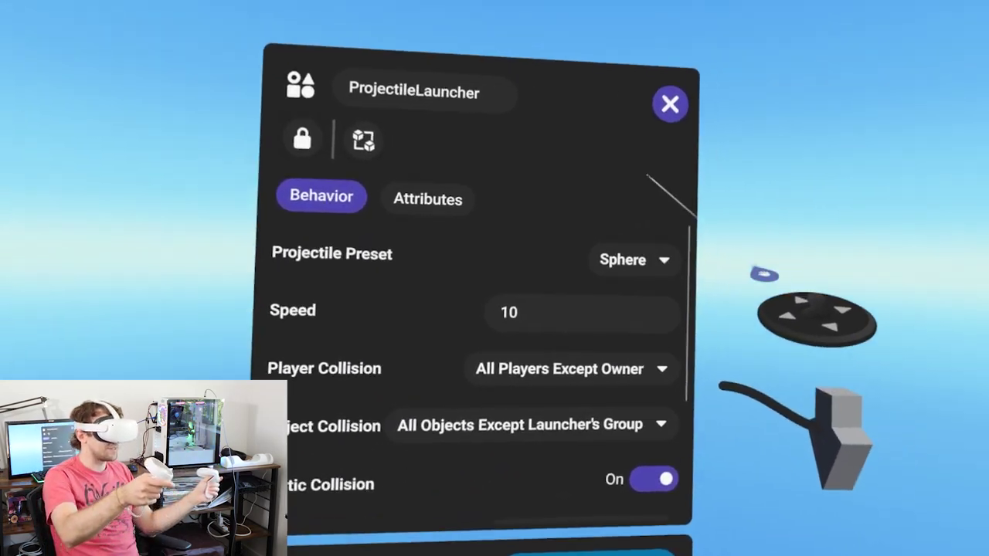
{"action": "left_click", "coordinate": [619, 146]}
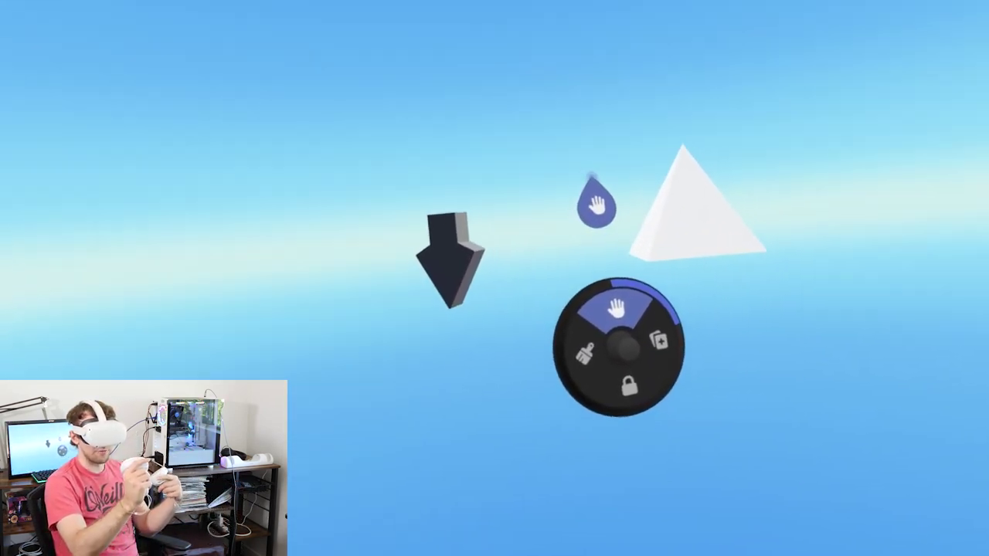
Turn off Visible, Light & Shadow and Collidable for Pyramid B and set its Motion to None
{"action": "left_click_drag", "start_coordinate": [570, 284], "coordinate": [589, 302]}
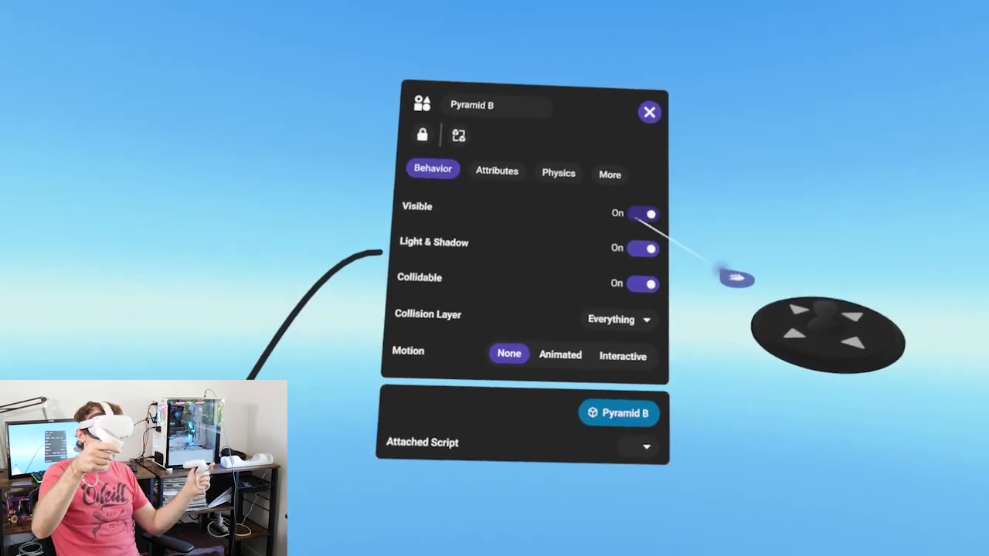
{"action": "left_click", "coordinate": [655, 250]}
{"action": "left_click", "coordinate": [683, 218]}
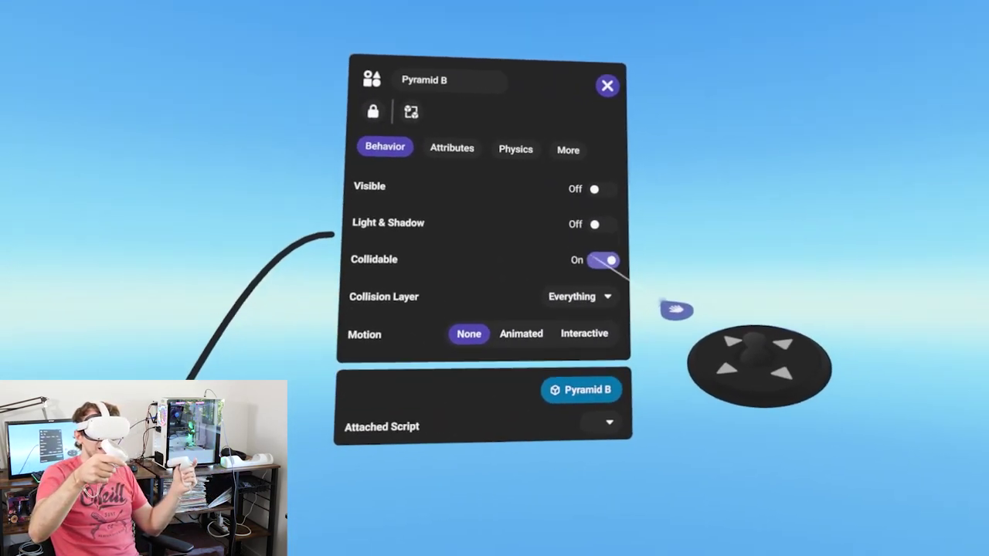
{"action": "left_click", "coordinate": [610, 247]}
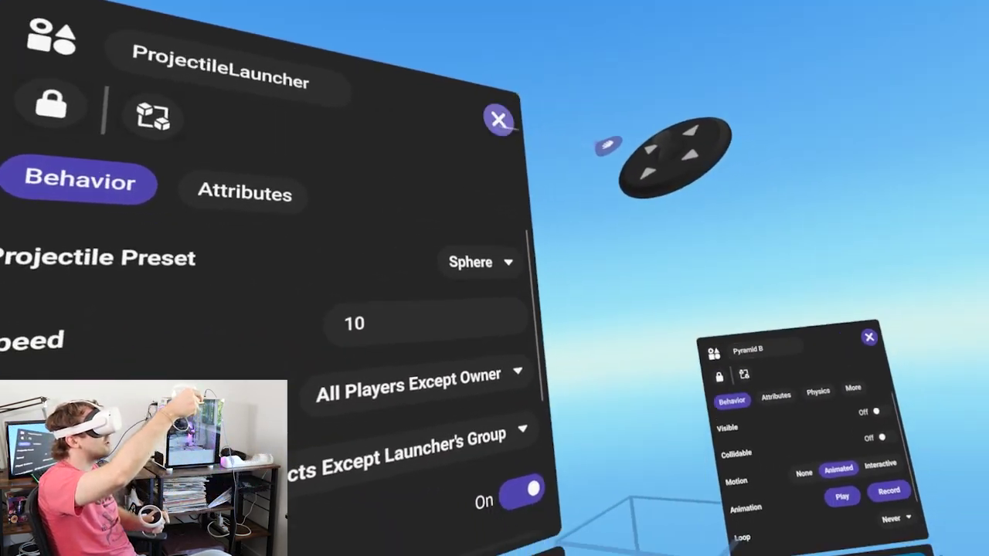
{"action": "left_click", "coordinate": [499, 119]}
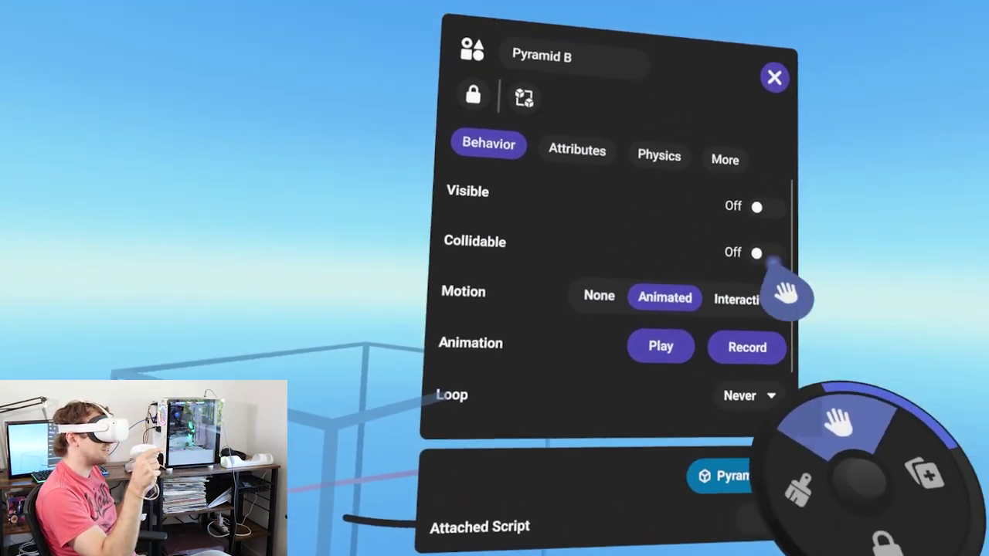
{"action": "left_click", "coordinate": [598, 296]}
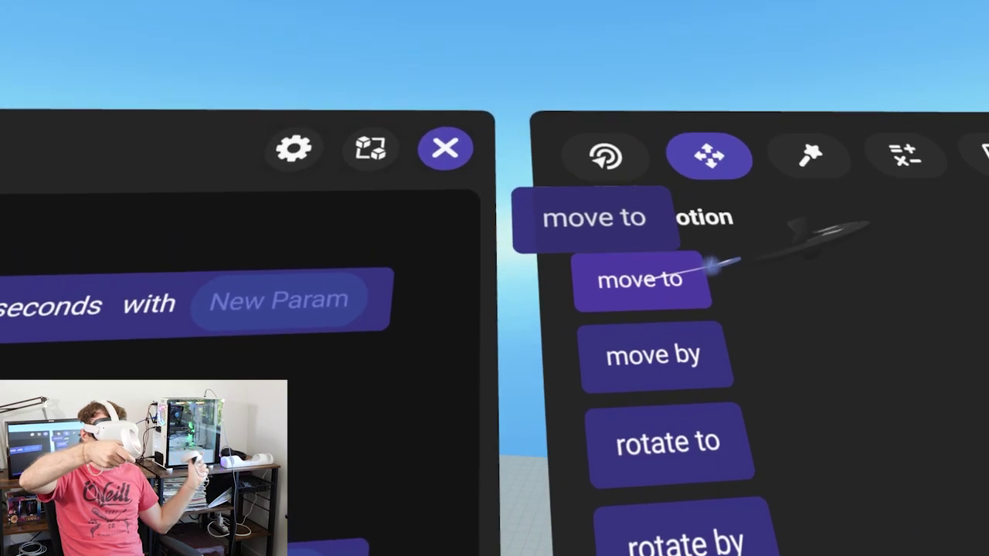
Add a "move to" block for self above the launch block in the RainFall event and remove its default position value
{"action": "left_click_drag", "start_coordinate": [655, 279], "coordinate": [913, 371]}
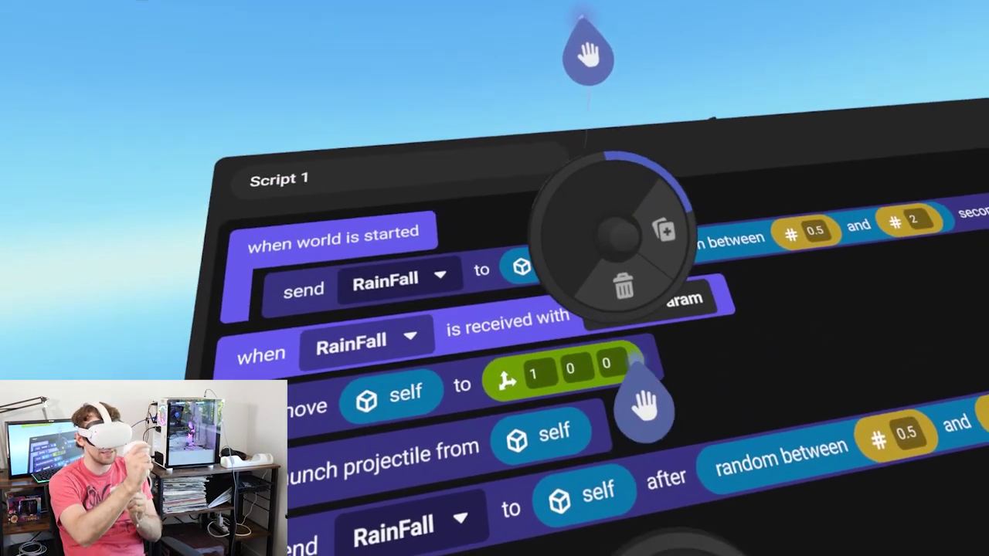
{"action": "left_click", "coordinate": [630, 404]}
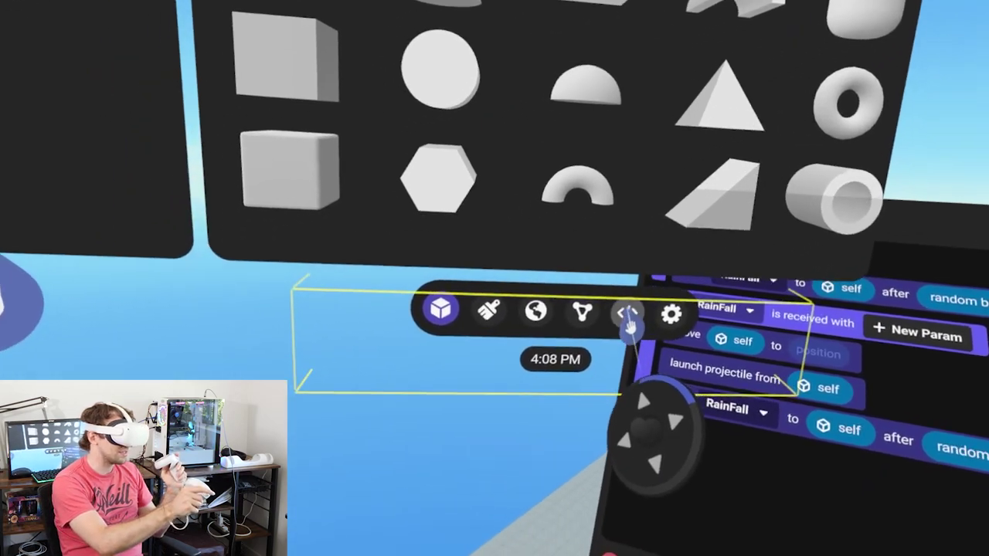
{"action": "left_click", "coordinate": [710, 339]}
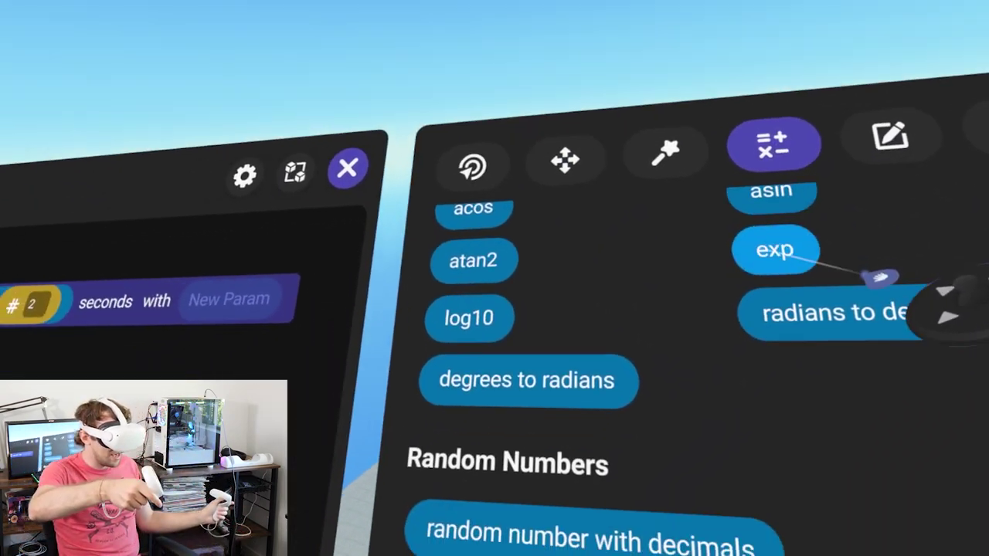
Look through the math operators and add the PosRefObj variable to the RainFall event's movement code
{"action": "scroll", "coordinate": [850, 371], "scroll_direction": "up", "scroll_amount": 5}
{"action": "scroll", "coordinate": [811, 475], "scroll_direction": "up", "scroll_amount": 10}
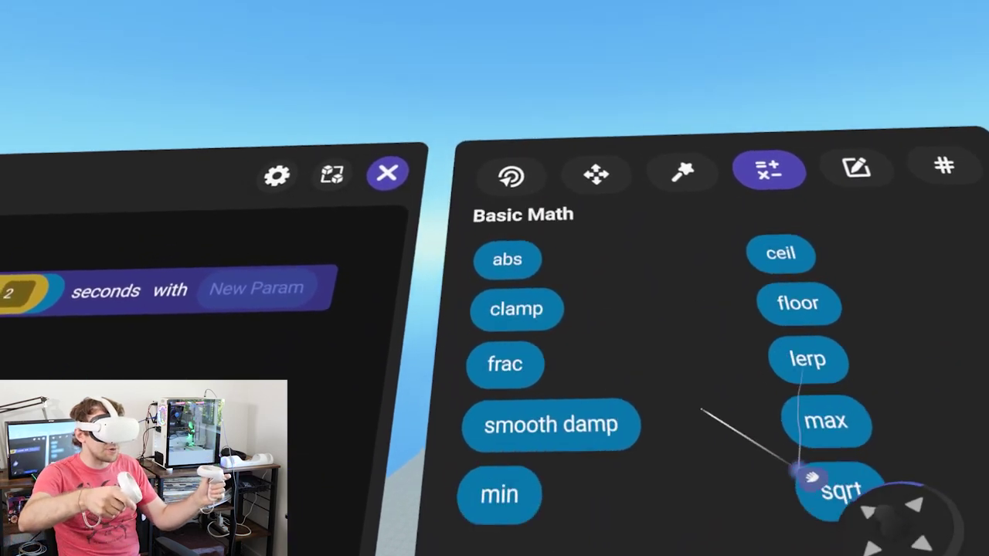
{"action": "scroll", "coordinate": [719, 324], "scroll_direction": "down", "scroll_amount": 15}
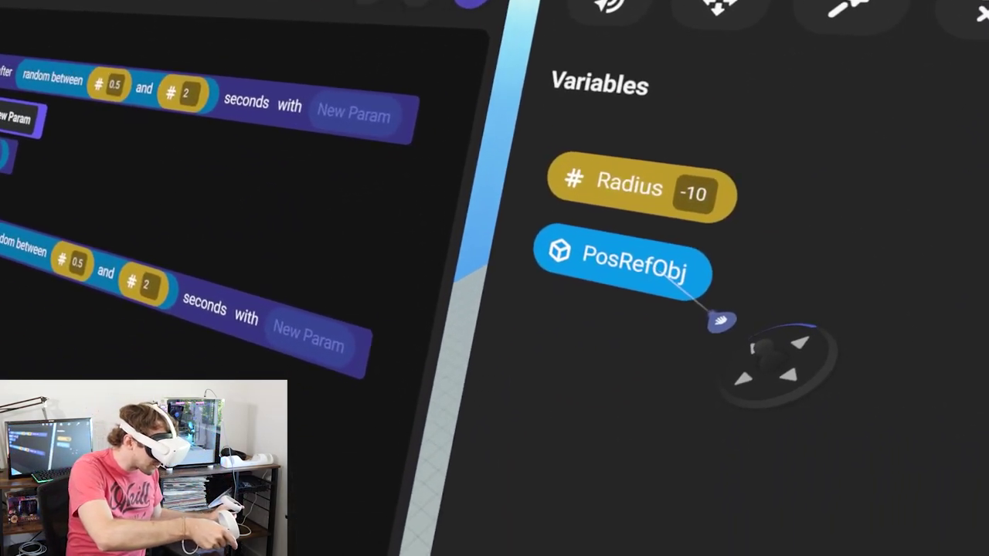
{"action": "left_click_drag", "start_coordinate": [649, 271], "coordinate": [680, 294]}
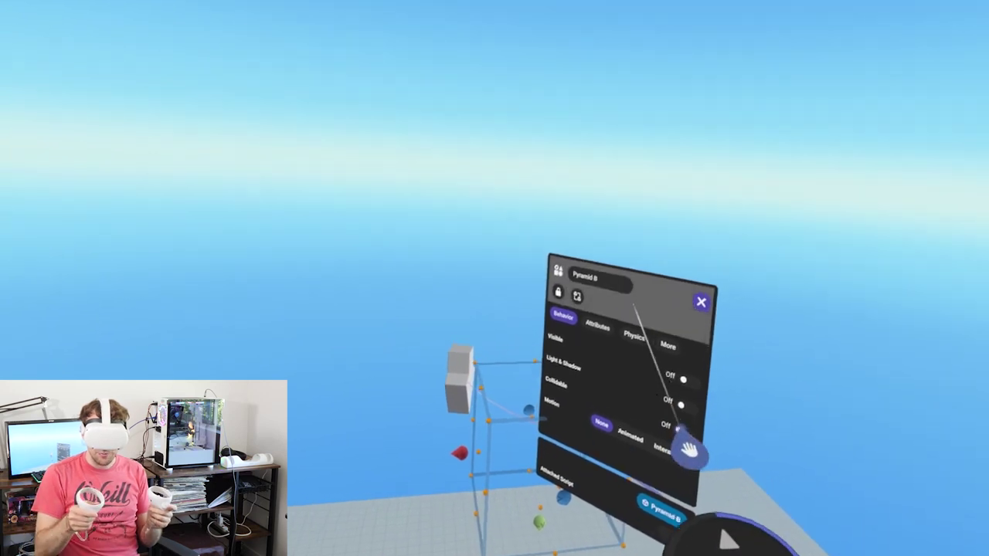
Close Pyramid B's properties and start the world from the script console
{"action": "left_click", "coordinate": [671, 249]}
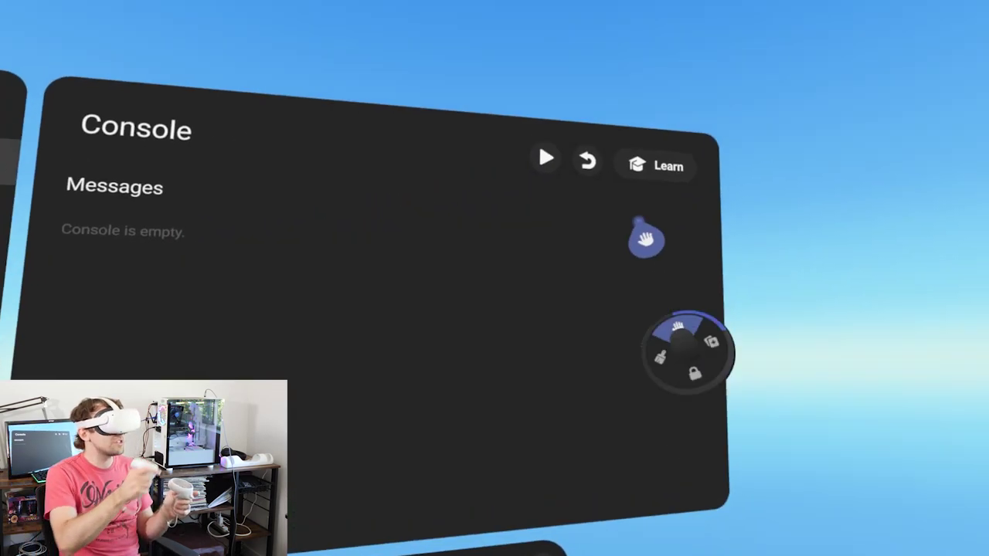
{"action": "left_click", "coordinate": [513, 151]}
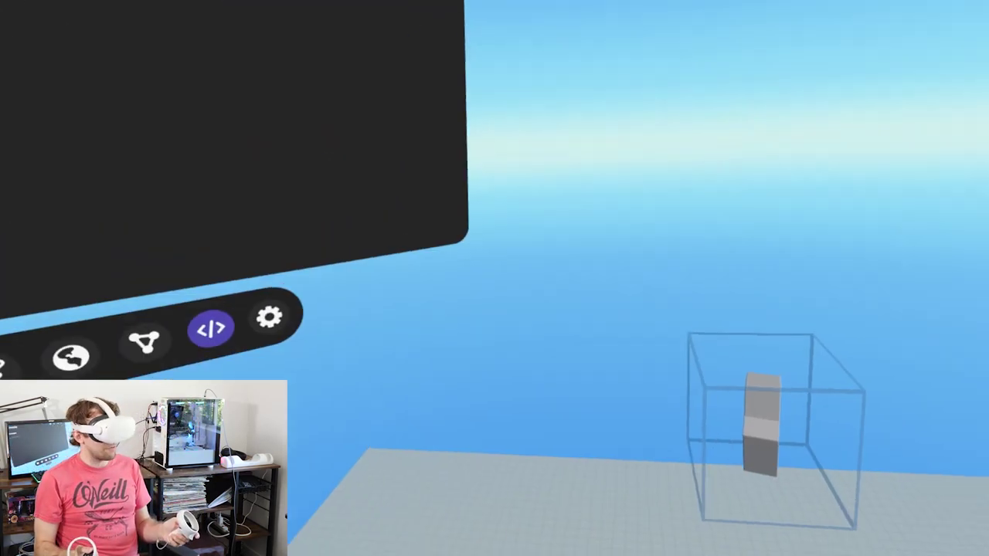